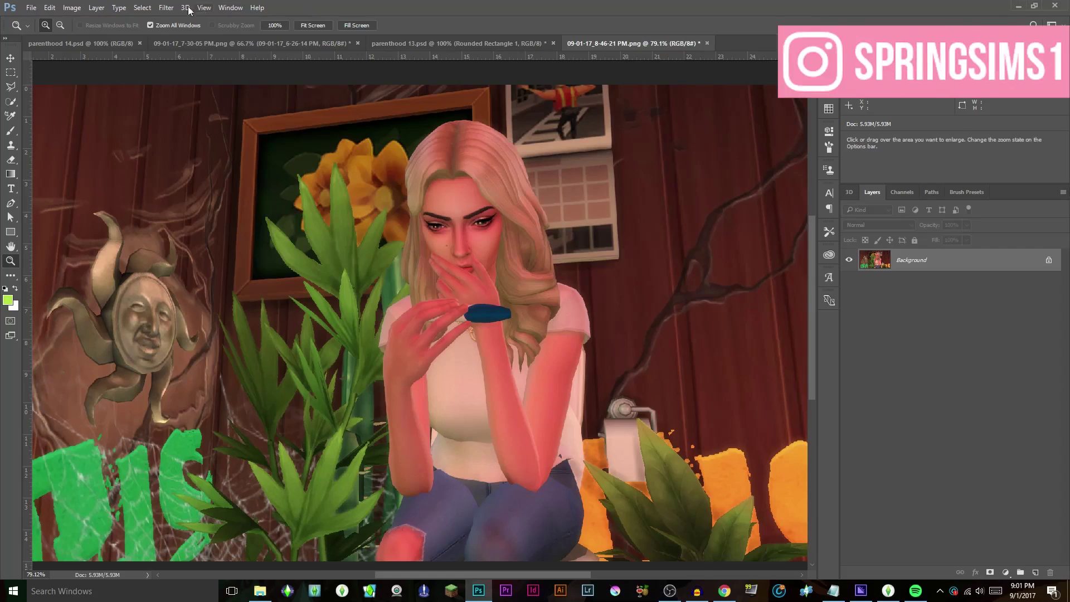
# Apply Topaz Clean 3 with the femmesim preset to the screenshot
pyautogui.click(166, 8)
pyautogui.click(180, 262)
pyautogui.click(566, 340)
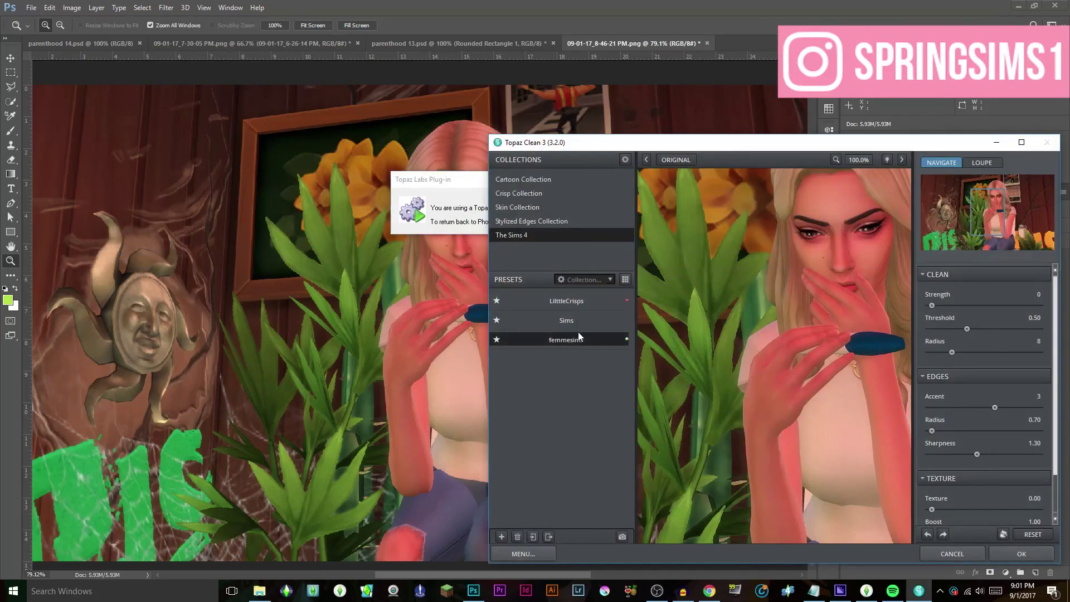
pyautogui.click(566, 340)
# Zoom in on the sim and apply Smart Sharpen
pyautogui.click(1022, 554)
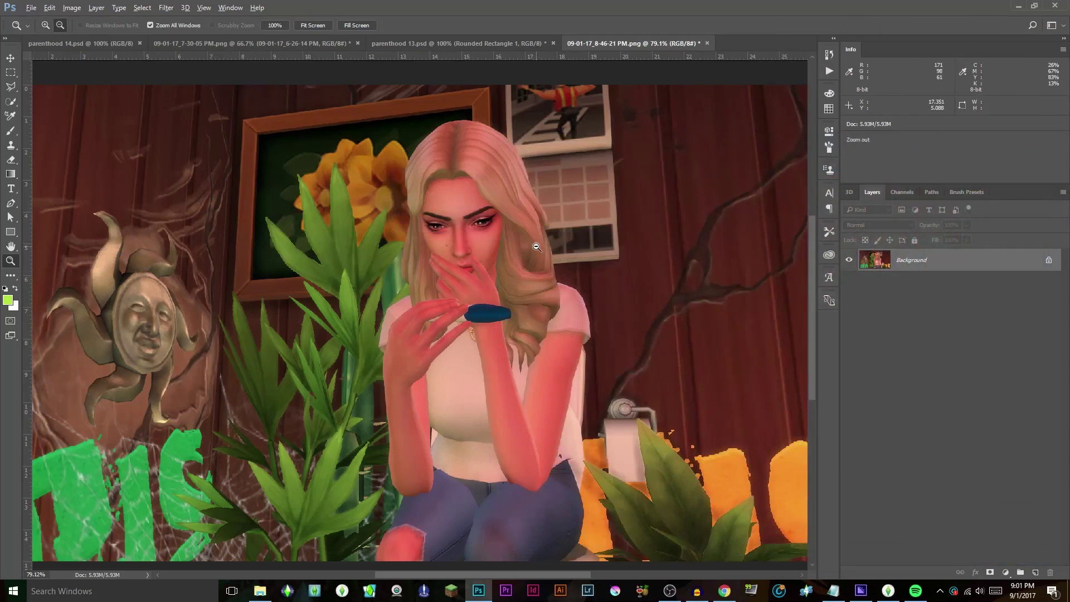
pyautogui.click(537, 247)
pyautogui.click(166, 7)
pyautogui.click(180, 213)
pyautogui.click(277, 224)
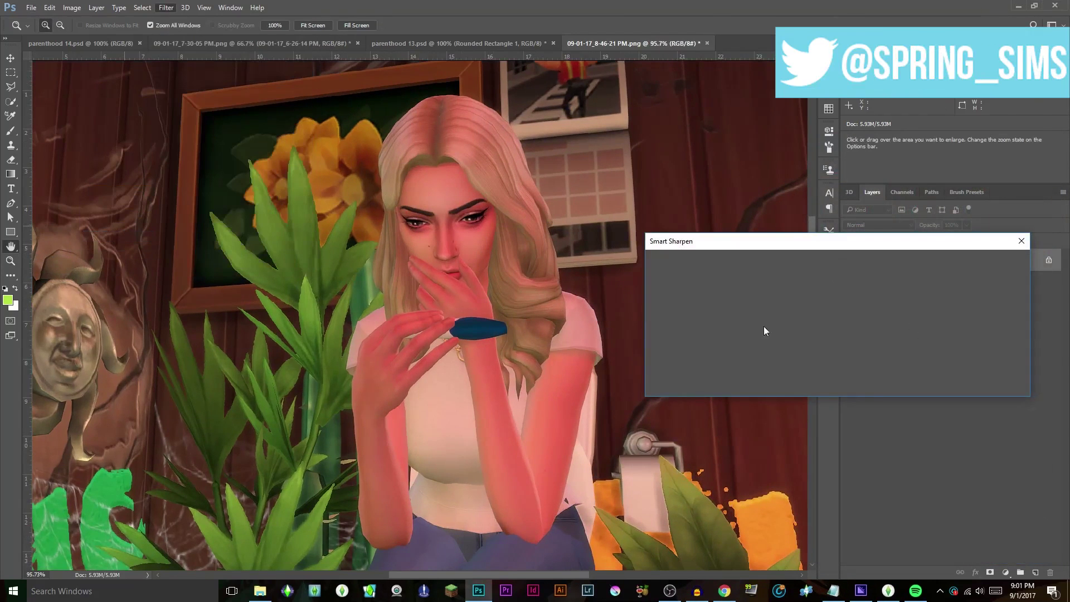
pyautogui.click(961, 261)
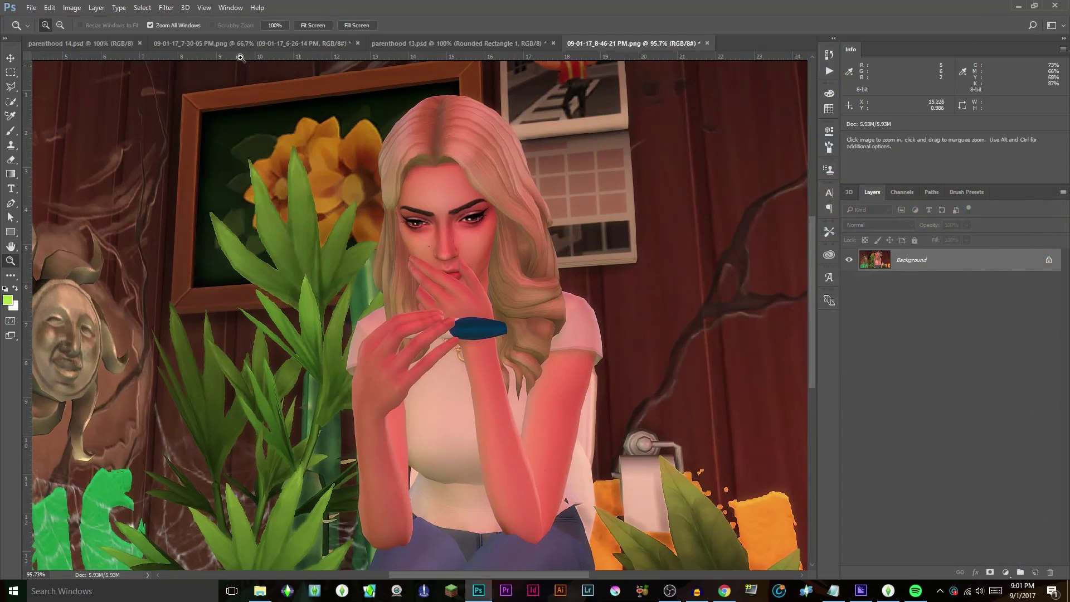
# Paint a Quick Selection over the blonde sim
pyautogui.press('w')
pyautogui.moveTo(451, 168); pyautogui.dragTo(469, 501)
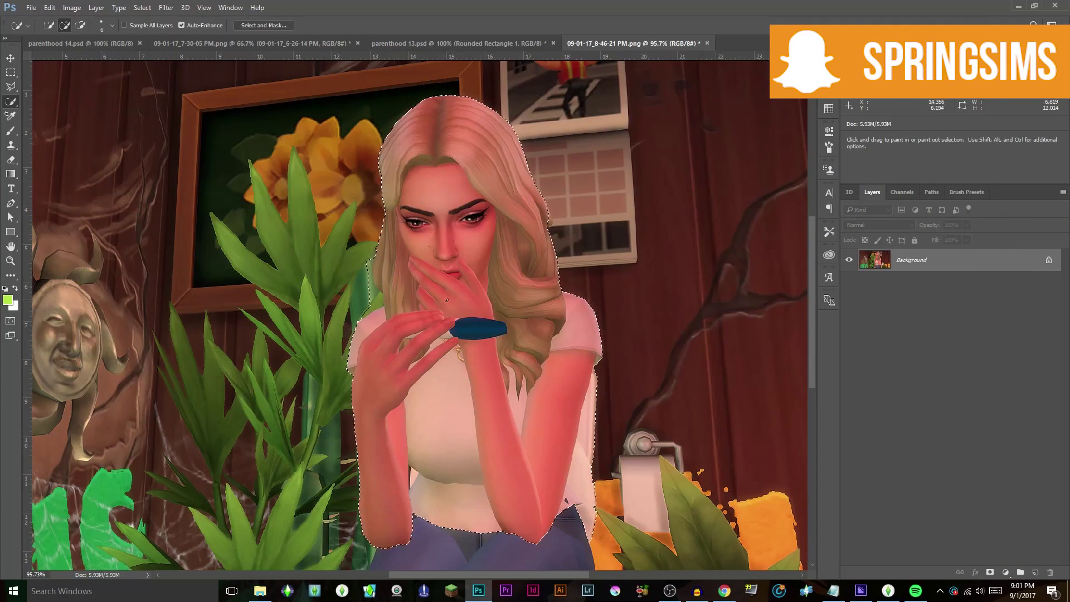
pyautogui.scroll(-2, 444, 298)
pyautogui.scroll(3, 502, 377)
pyautogui.scroll(2, 544, 483)
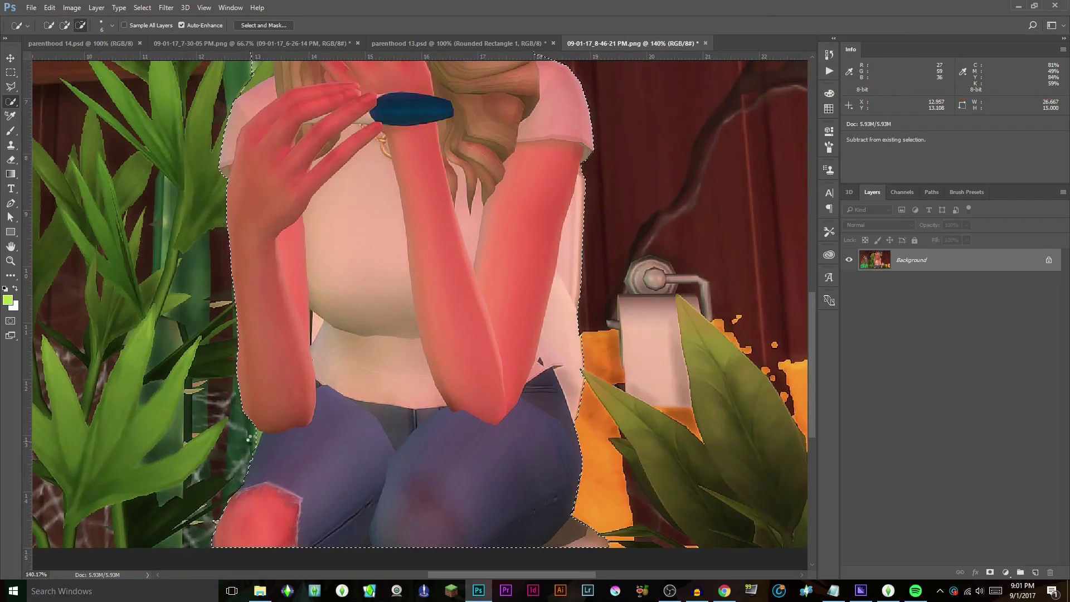
pyautogui.scroll(5, 540, 360)
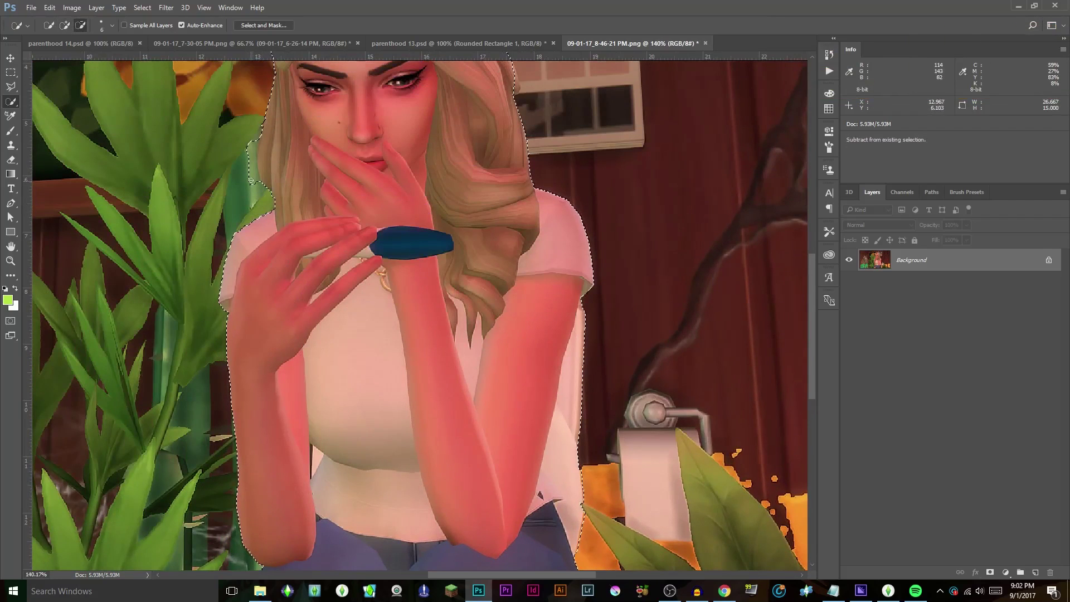
pyautogui.scroll(3, 376, 250)
pyautogui.scroll(3, 460, 251)
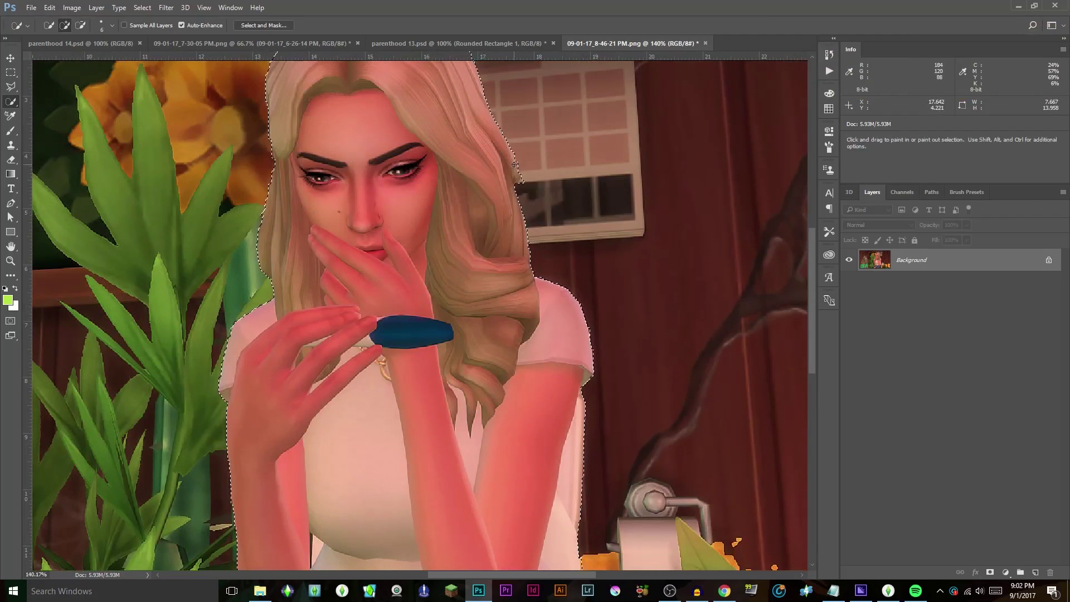
pyautogui.scroll(2, 522, 261)
pyautogui.scroll(3, 523, 261)
pyautogui.scroll(-5, 523, 261)
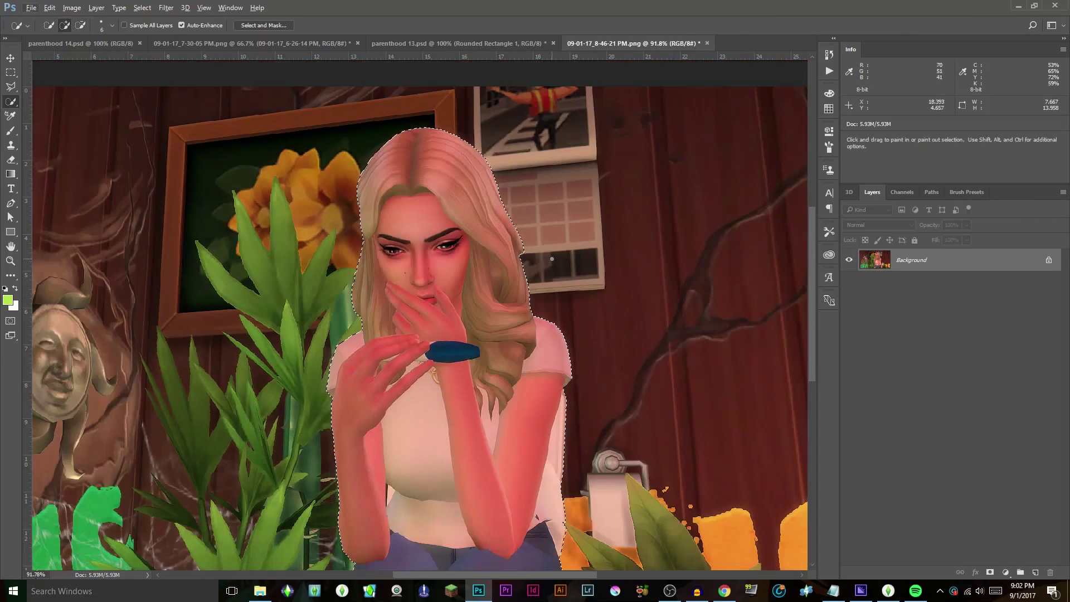
# Copy the sim to a new layer with drop shadow distance 7, spread 9, size 12, opacity 53
pyautogui.hotkey('ctrl', 'shift', 'n')
pyautogui.doubleClick(920, 261)
pyautogui.click(619, 362)
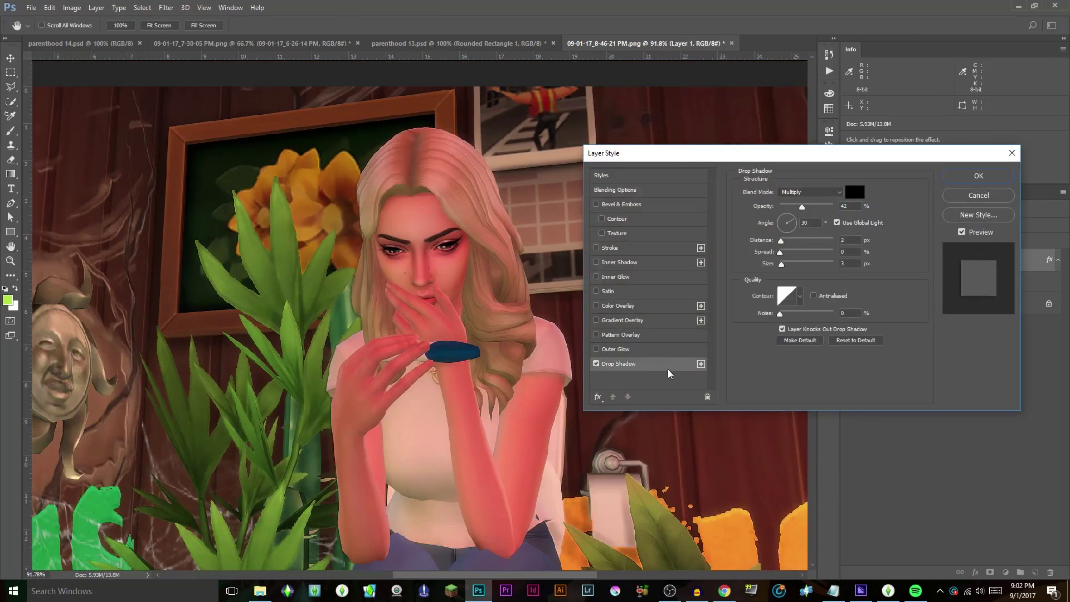
pyautogui.click(843, 240)
pyautogui.write('7')
pyautogui.press('Tab')
pyautogui.write('9')
pyautogui.press('Tab')
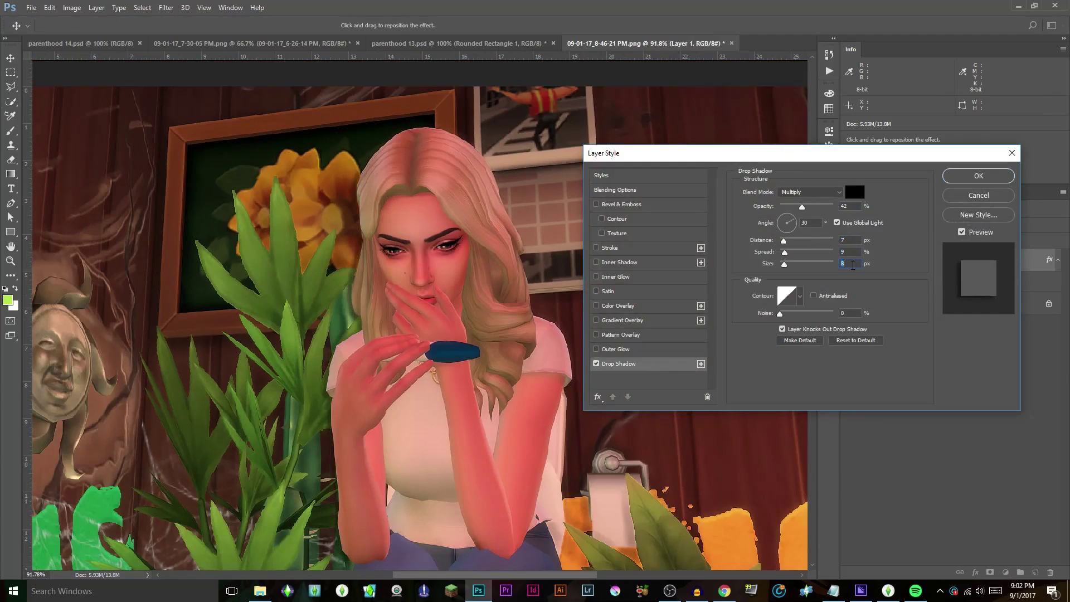
pyautogui.write('12')
pyautogui.moveTo(802, 208); pyautogui.dragTo(808, 207)
# Add Bevel & Emboss with soften 16 and stronger highlight and shadow opacity
pyautogui.click(614, 349)
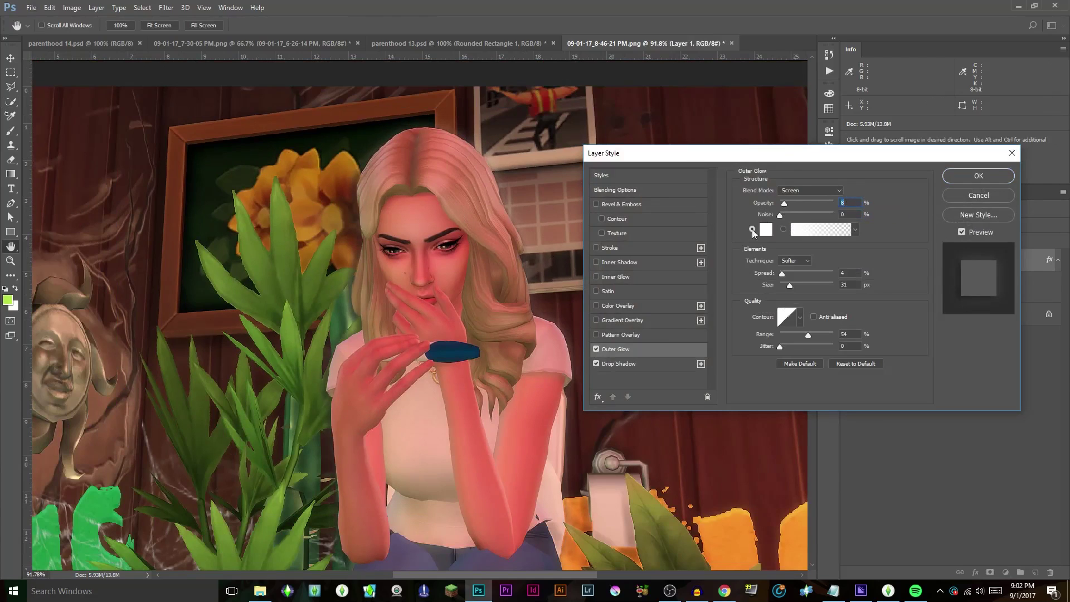
pyautogui.click(620, 205)
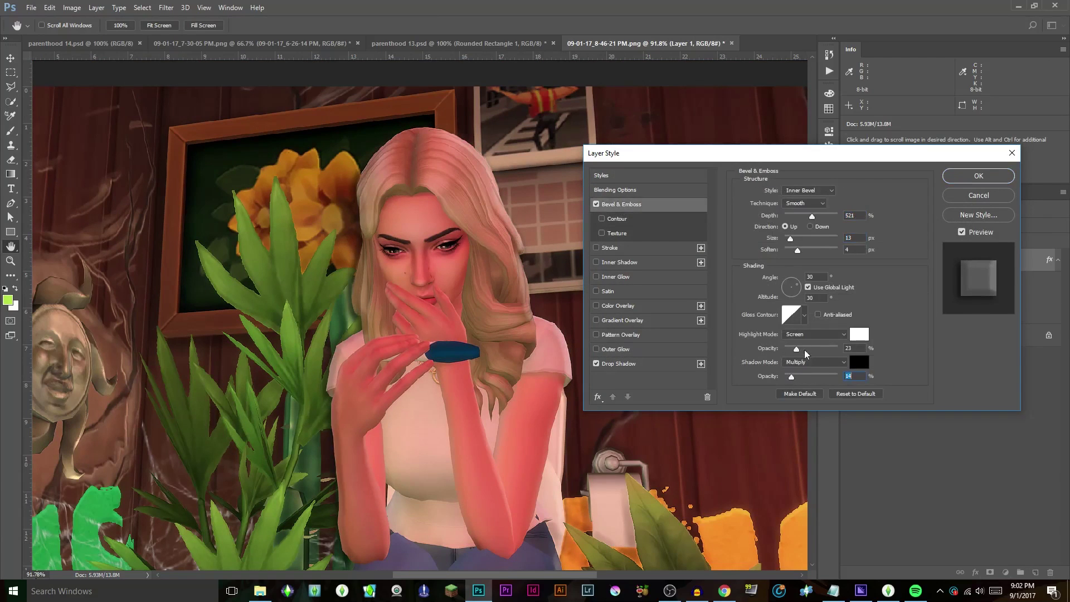
pyautogui.moveTo(797, 349); pyautogui.dragTo(802, 349)
pyautogui.moveTo(798, 250); pyautogui.dragTo(839, 250)
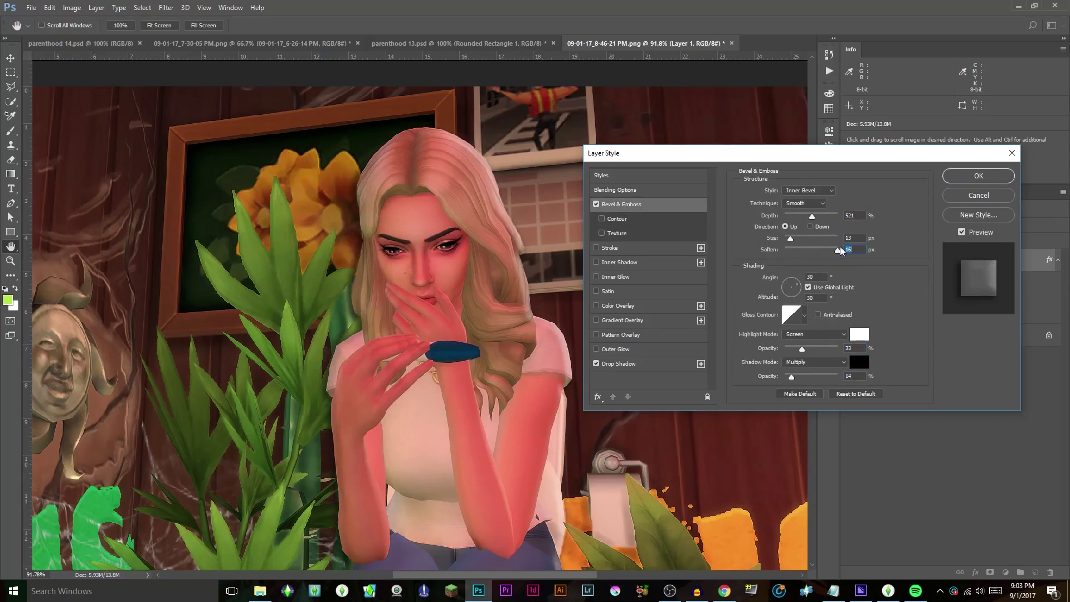
pyautogui.moveTo(802, 349); pyautogui.dragTo(795, 377)
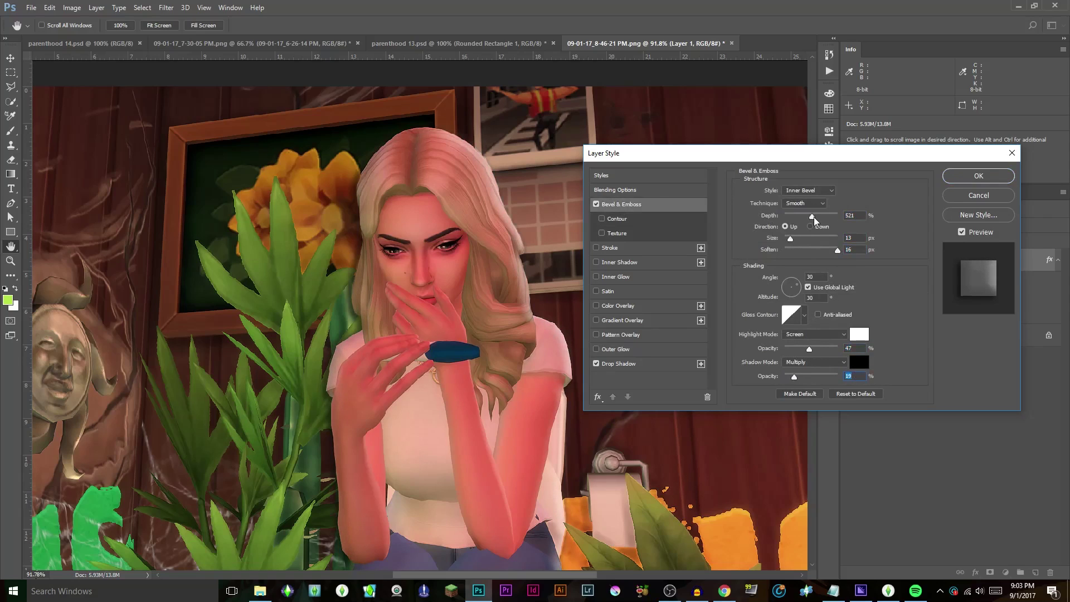
# Raise the sim layer's brightness to 8 and lower its contrast
pyautogui.click(978, 175)
pyautogui.click(72, 8)
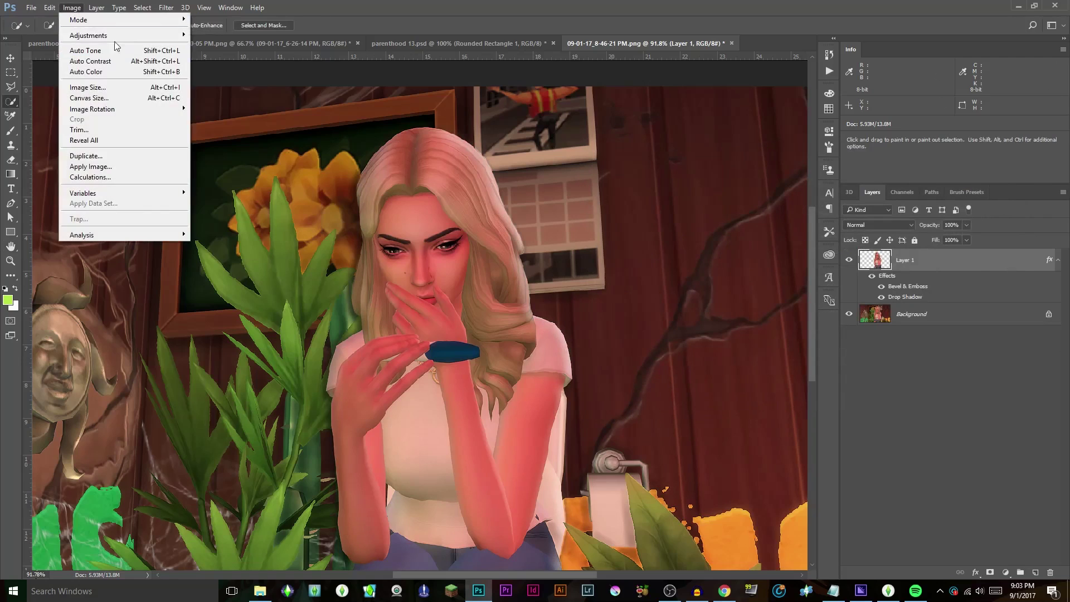
pyautogui.click(226, 36)
pyautogui.moveTo(725, 296); pyautogui.dragTo(720, 321)
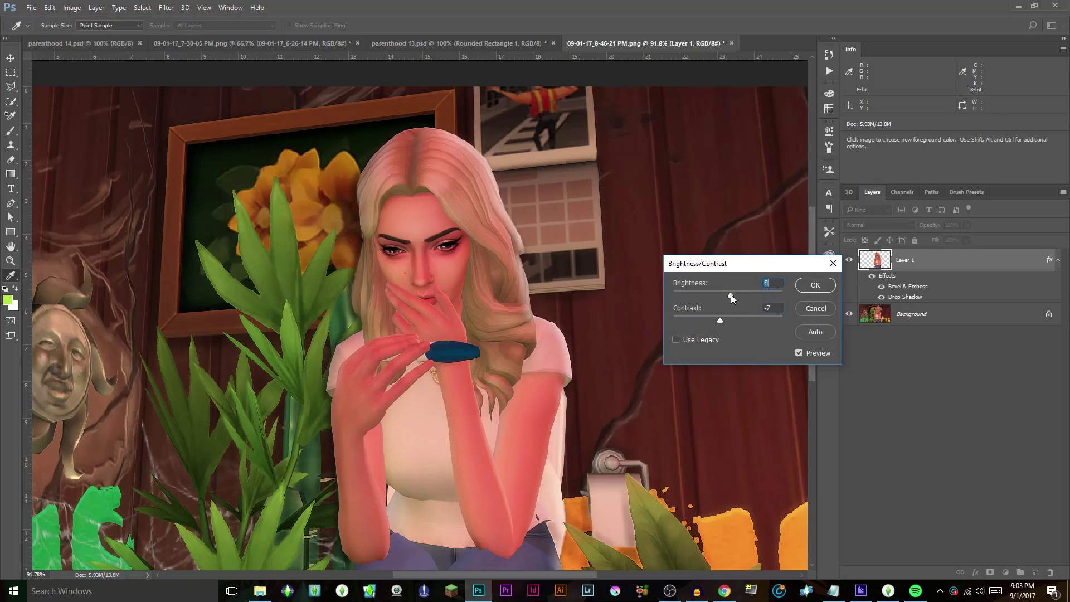
pyautogui.click(815, 284)
# Boost the sim's saturation and lower its vibrance to -12
pyautogui.click(72, 7)
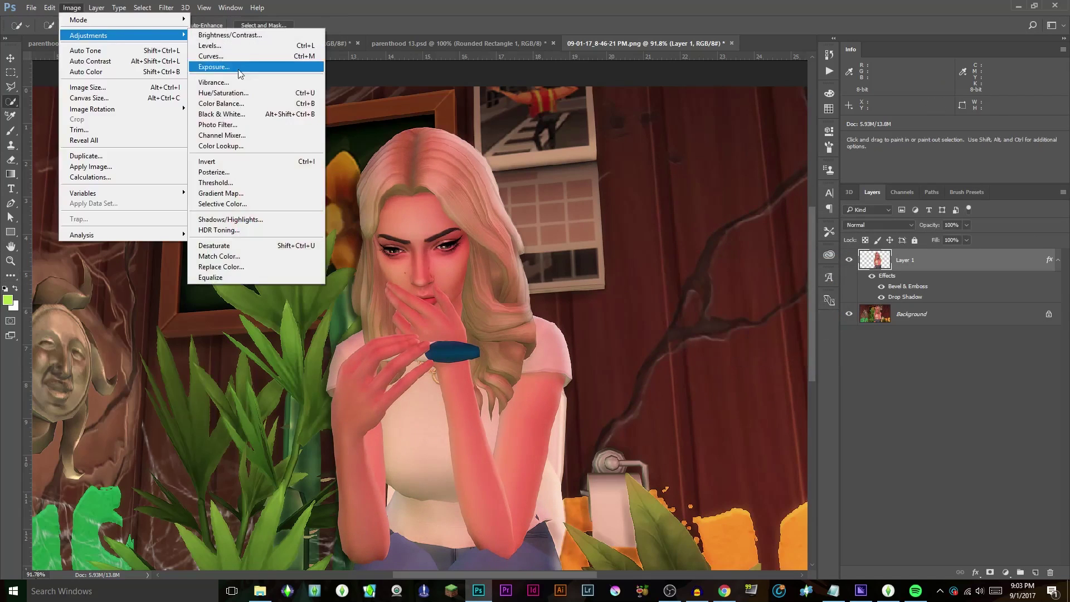
pyautogui.click(222, 93)
pyautogui.write('14')
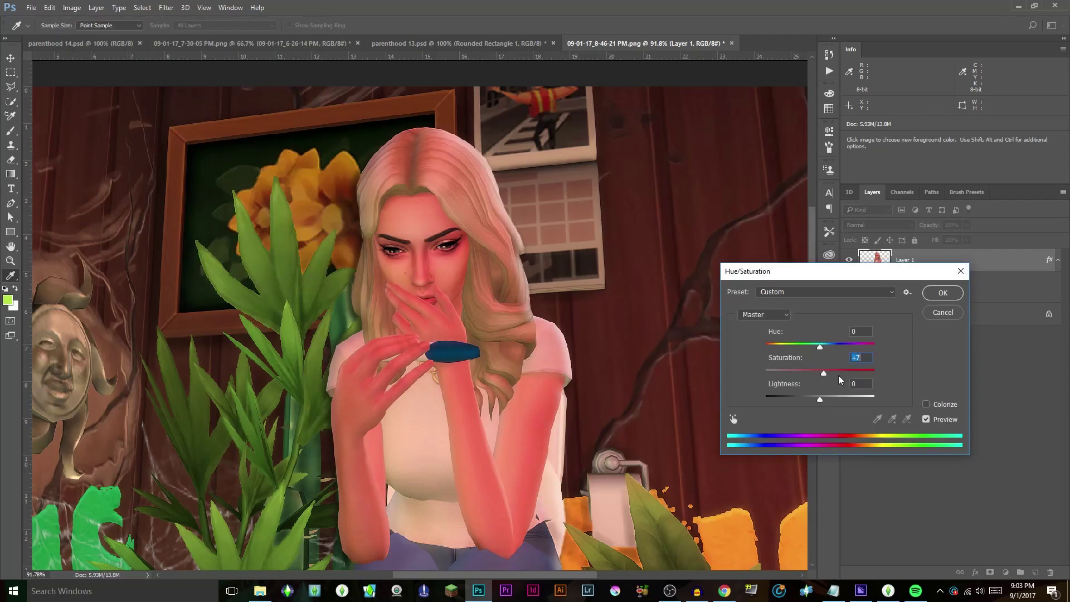
pyautogui.click(943, 292)
pyautogui.click(72, 8)
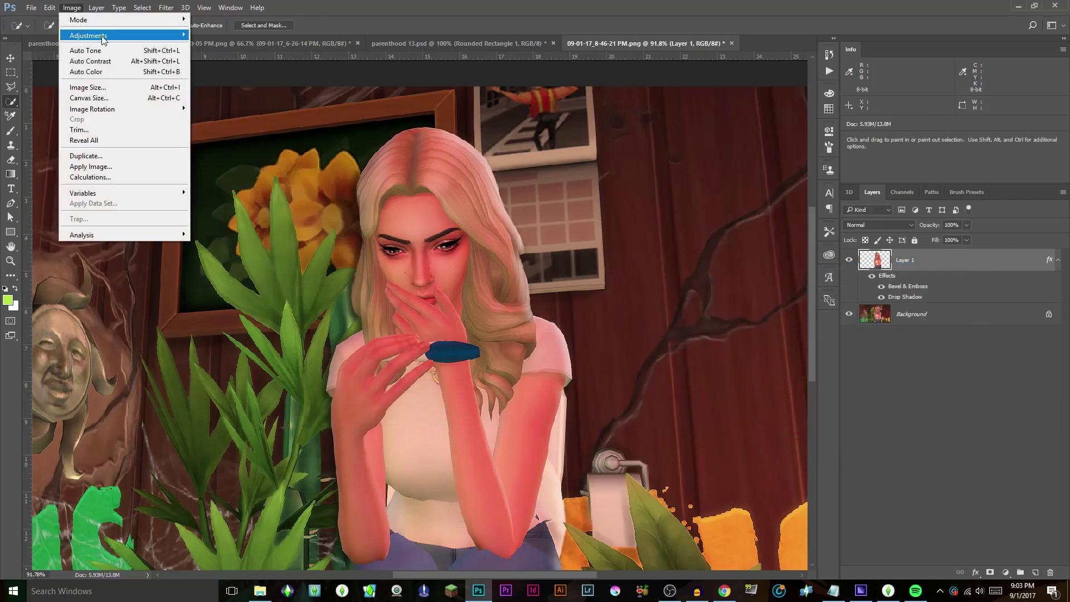
pyautogui.click(226, 100)
pyautogui.moveTo(649, 177); pyautogui.dragTo(643, 177)
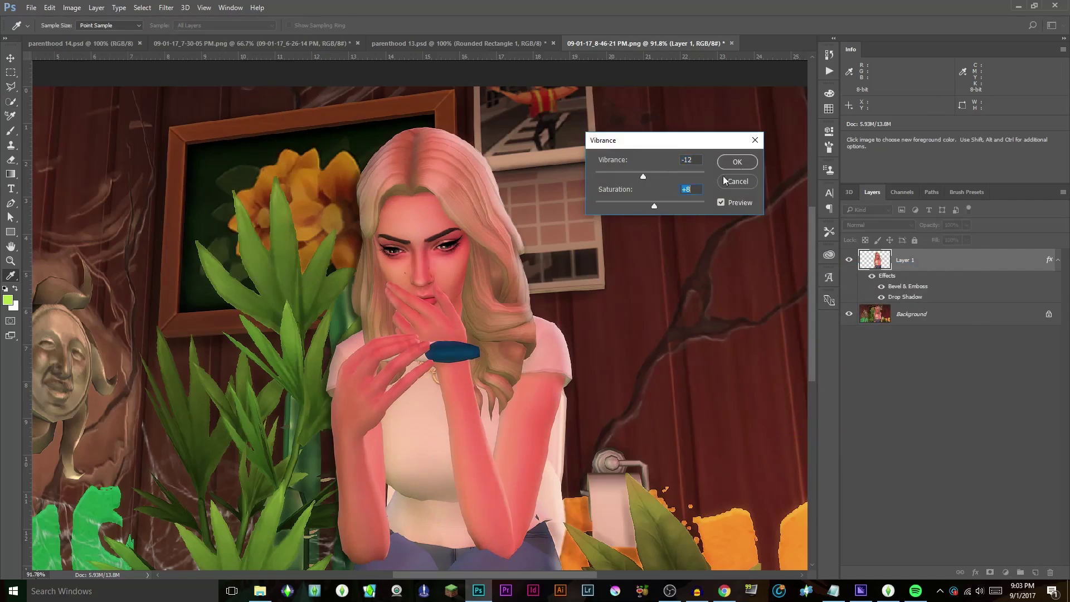
pyautogui.click(737, 161)
# Reduce shadows and highlights amount and tone, and darken the midtones
pyautogui.click(72, 8)
pyautogui.click(92, 35)
pyautogui.click(226, 165)
pyautogui.moveTo(705, 231)
pyautogui.mouseDown()
pyautogui.moveTo(690, 232)
pyautogui.moveTo(695, 246)
pyautogui.mouseUp()
pyautogui.moveTo(690, 295); pyautogui.dragTo(703, 310)
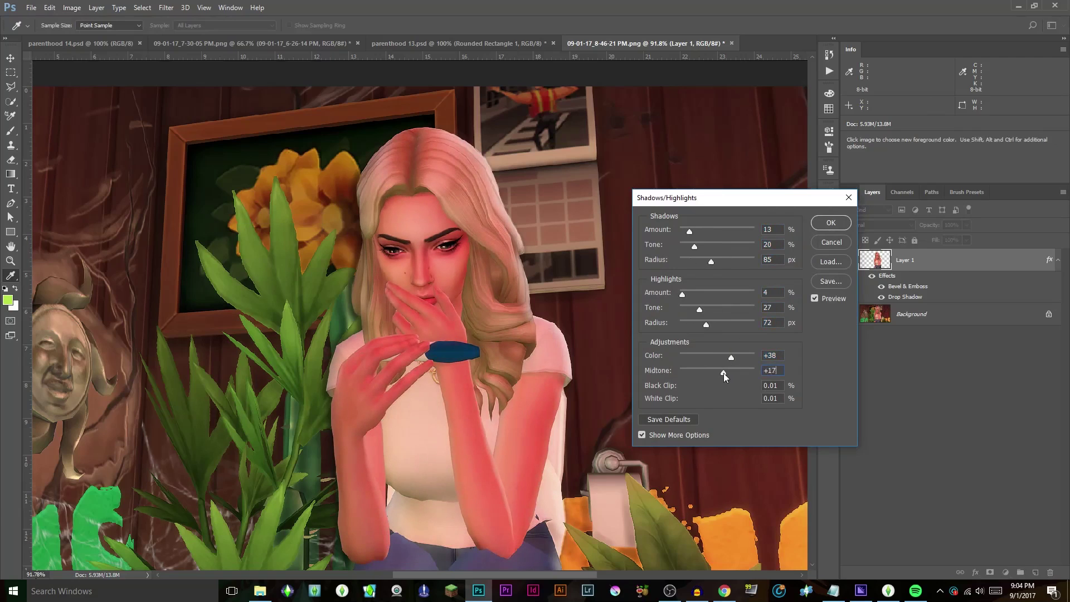
pyautogui.moveTo(718, 373); pyautogui.dragTo(710, 374)
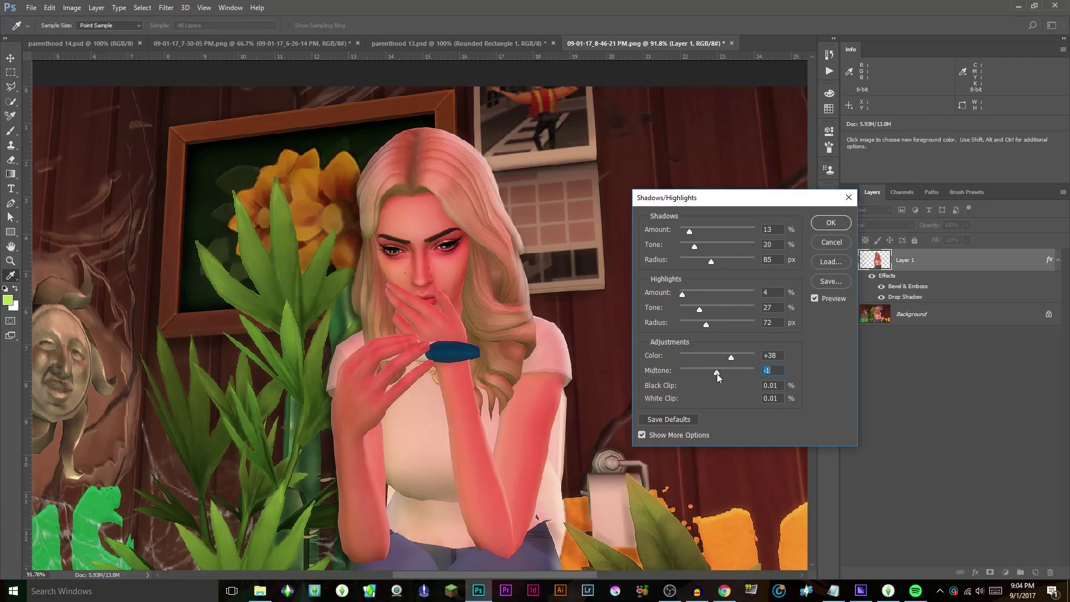
pyautogui.click(830, 223)
# Apply Smart Sharpen to the sim's layer
pyautogui.click(166, 8)
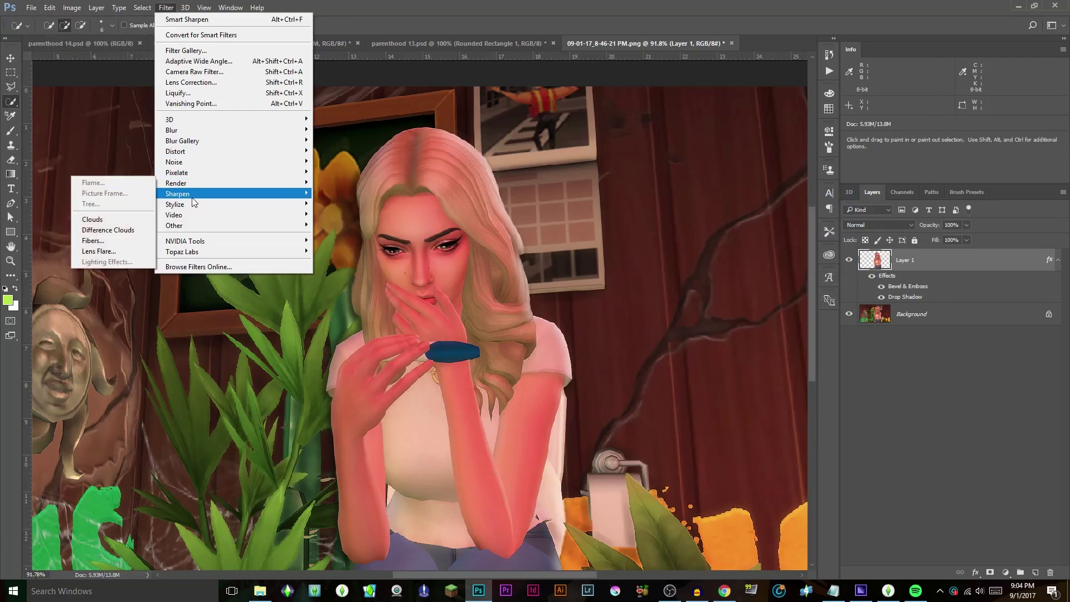
pyautogui.click(109, 205)
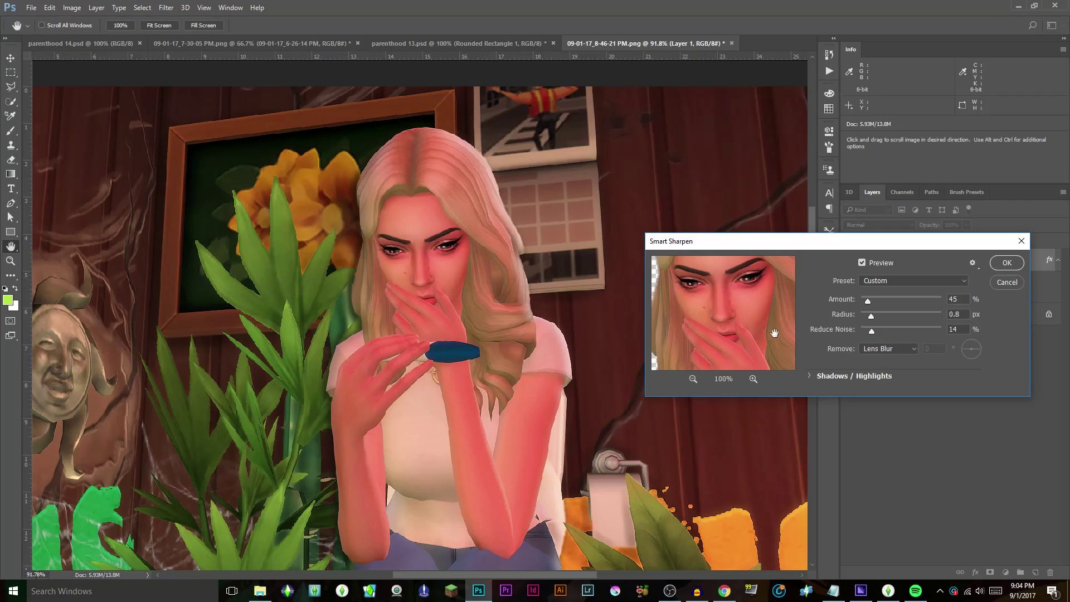
pyautogui.click(1006, 263)
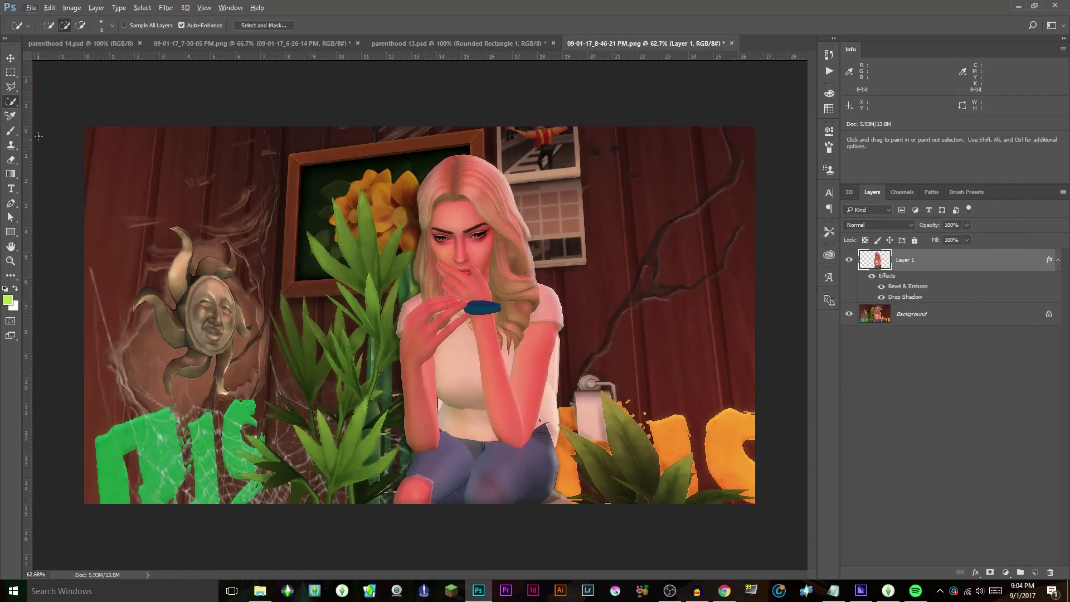
# Add a lens flare to the background and adjust its brightness and contrast
pyautogui.click(165, 7)
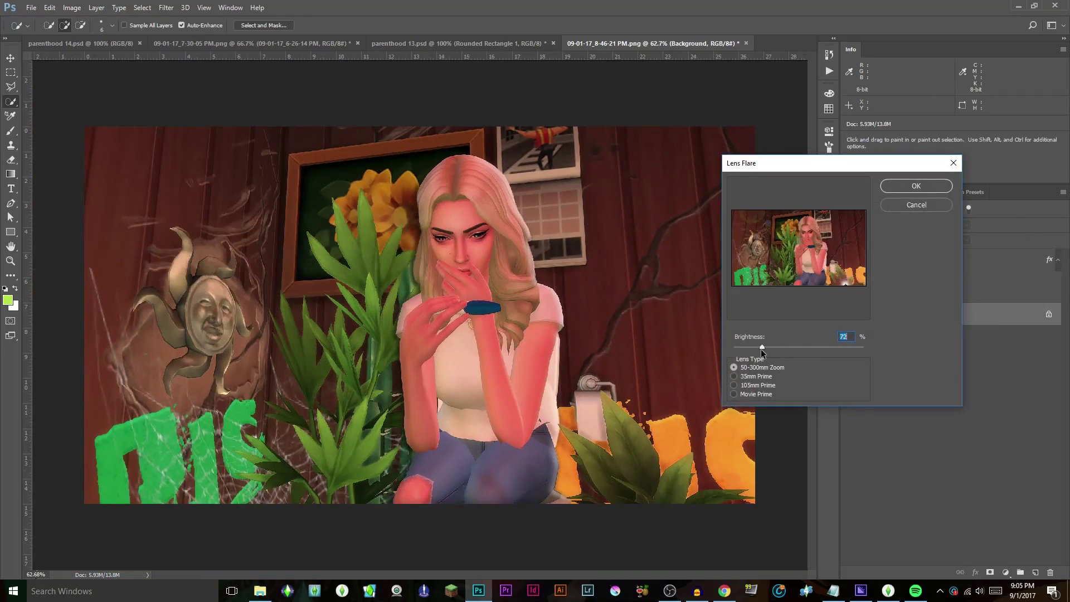
pyautogui.click(916, 185)
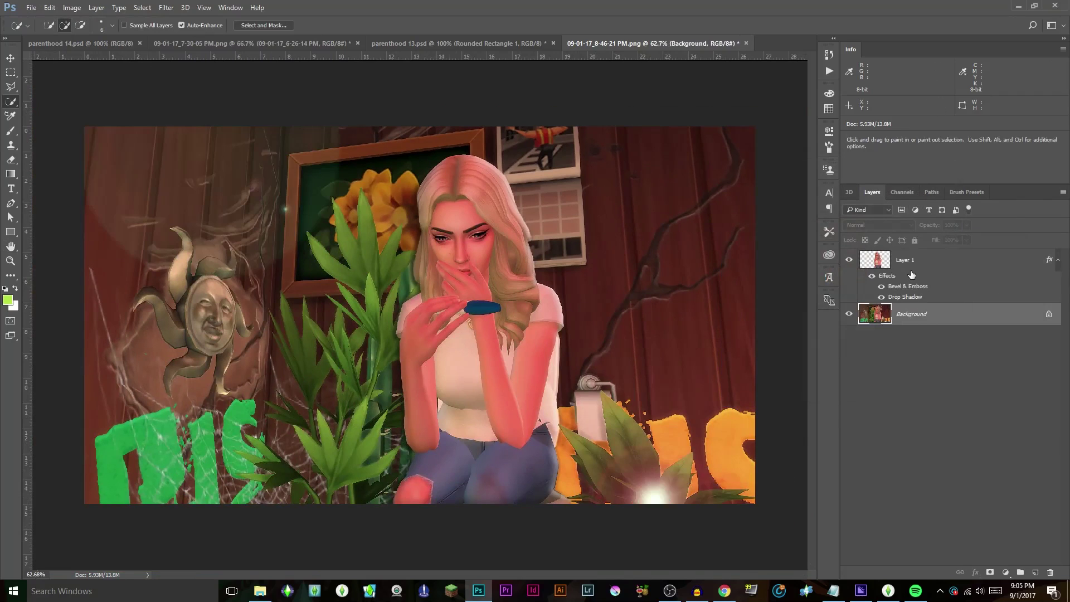
pyautogui.click(72, 8)
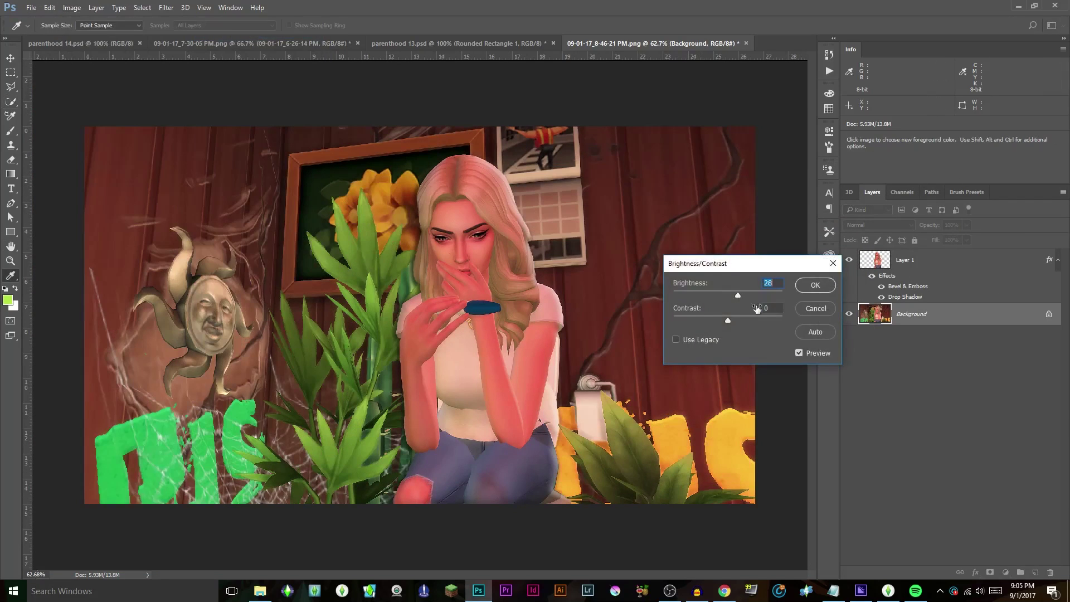
pyautogui.hotkey('ctrl', 'u')
# Shift the scene's hue, boost saturation, and add a colour balance tint
pyautogui.moveTo(819, 373)
pyautogui.mouseDown()
pyautogui.moveTo(824, 346)
pyautogui.moveTo(857, 346)
pyautogui.moveTo(872, 314)
pyautogui.moveTo(891, 340)
pyautogui.mouseUp()
pyautogui.click(942, 292)
pyautogui.click(73, 7)
pyautogui.click(220, 102)
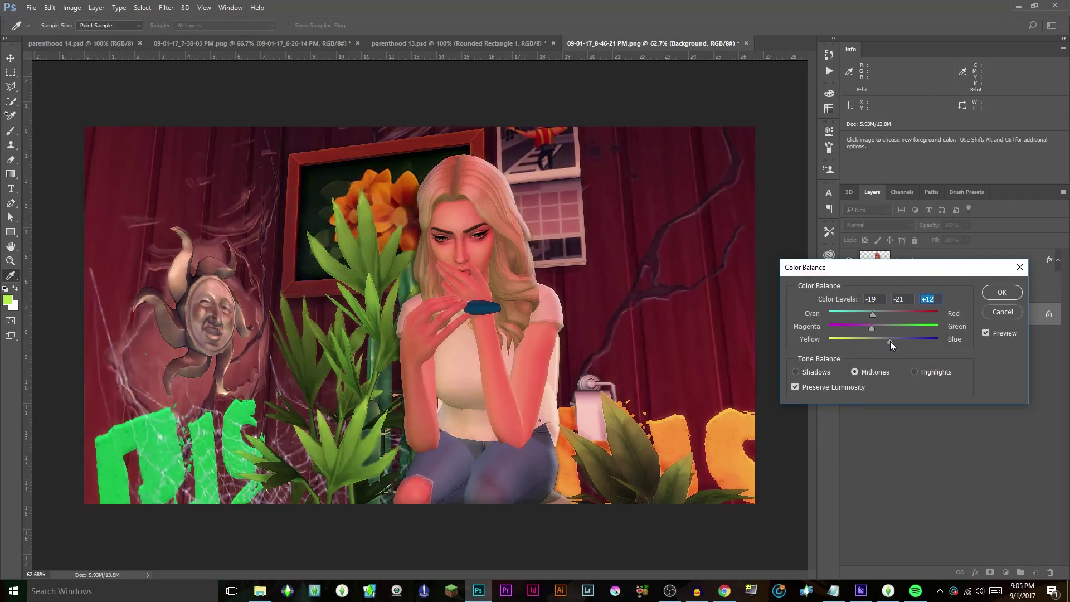
pyautogui.click(1003, 291)
# Apply the saved 'love' Levels preset to the background
pyautogui.click(72, 8)
pyautogui.click(219, 84)
pyautogui.click(669, 296)
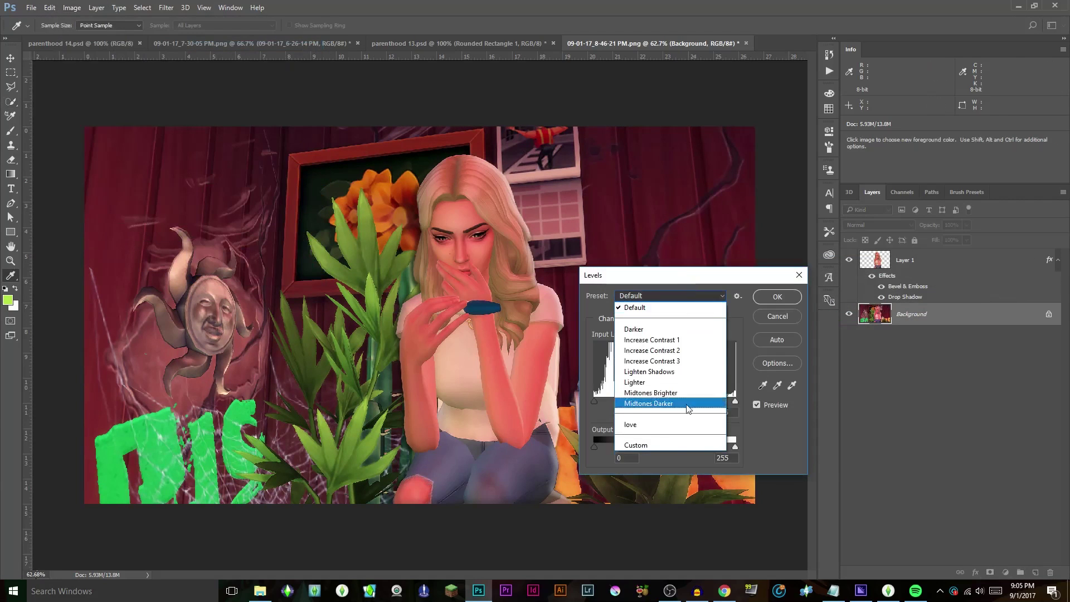
pyautogui.click(669, 425)
pyautogui.click(778, 296)
# Blur the background with a roughly 3.1 px Gaussian Blur
pyautogui.click(165, 7)
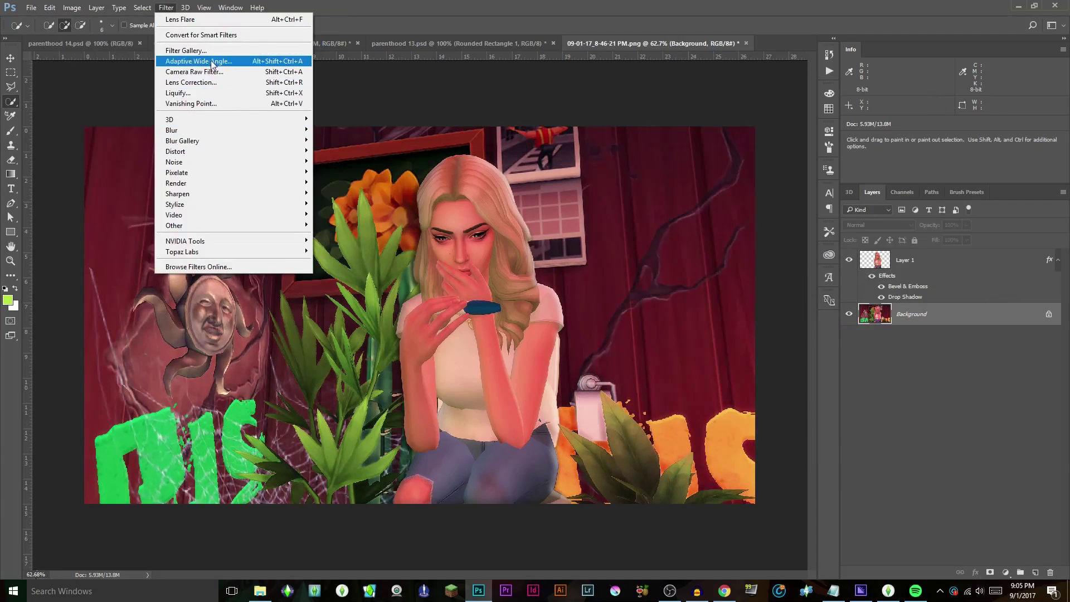
pyautogui.moveTo(171, 131)
pyautogui.click(134, 170)
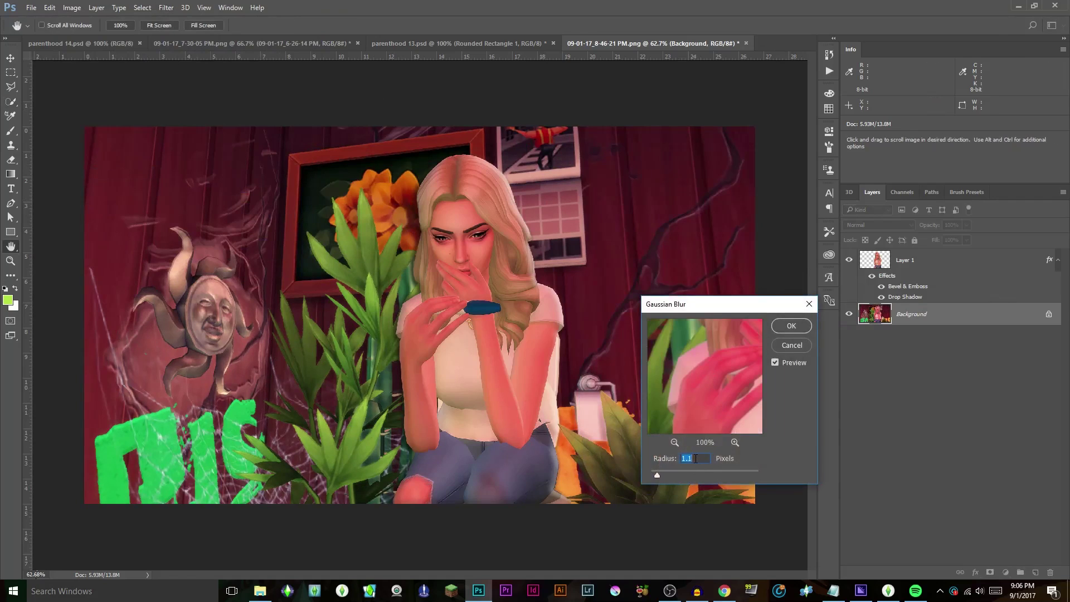
pyautogui.moveTo(666, 475); pyautogui.dragTo(668, 475)
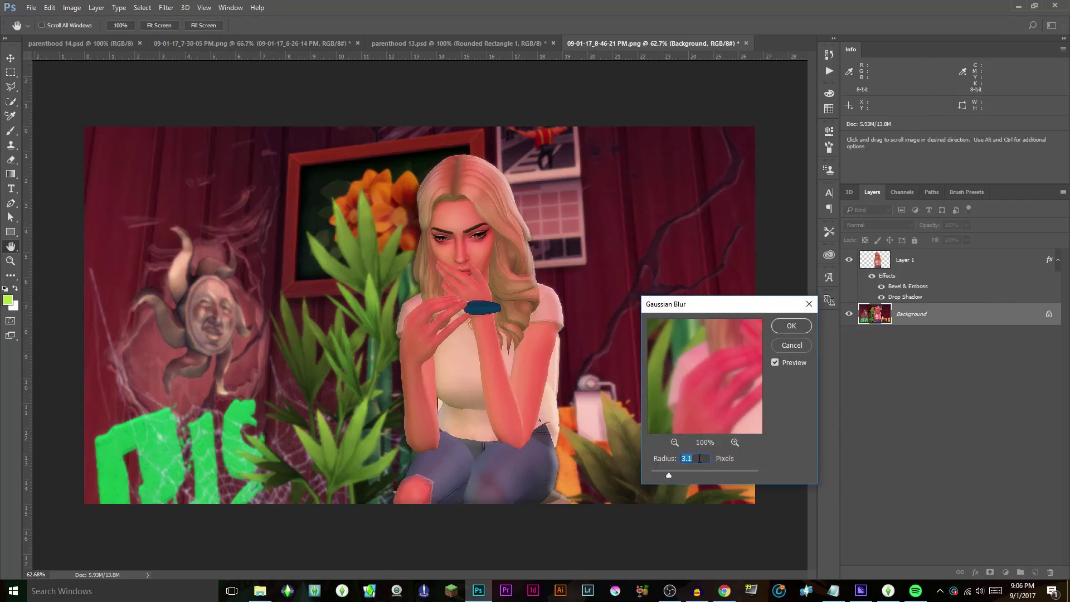
pyautogui.click(791, 325)
# Apply Diffuse Glow from the Filter Gallery to the sim's layer
pyautogui.click(165, 7)
pyautogui.click(905, 259)
pyautogui.click(166, 8)
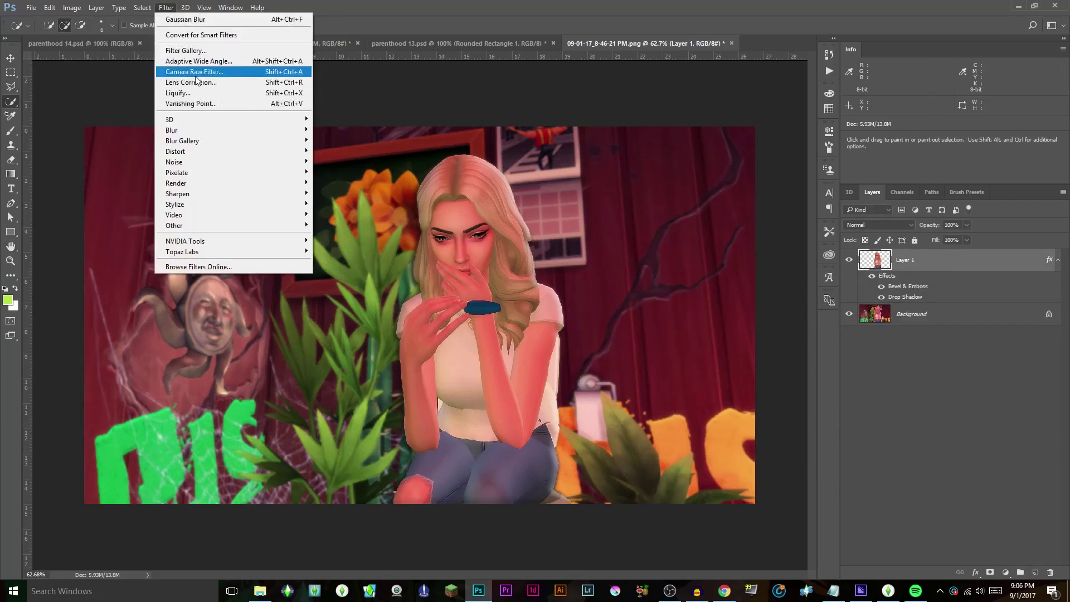
pyautogui.click(185, 50)
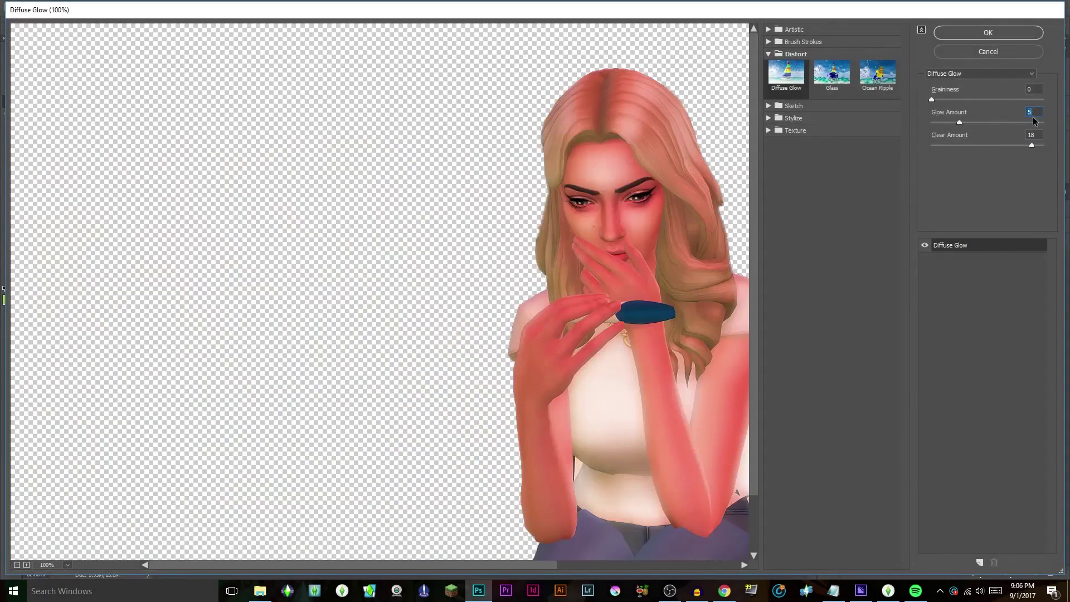
pyautogui.click(988, 33)
# Raise the background layer's vibrance and saturation slightly
pyautogui.click(911, 314)
pyautogui.click(72, 8)
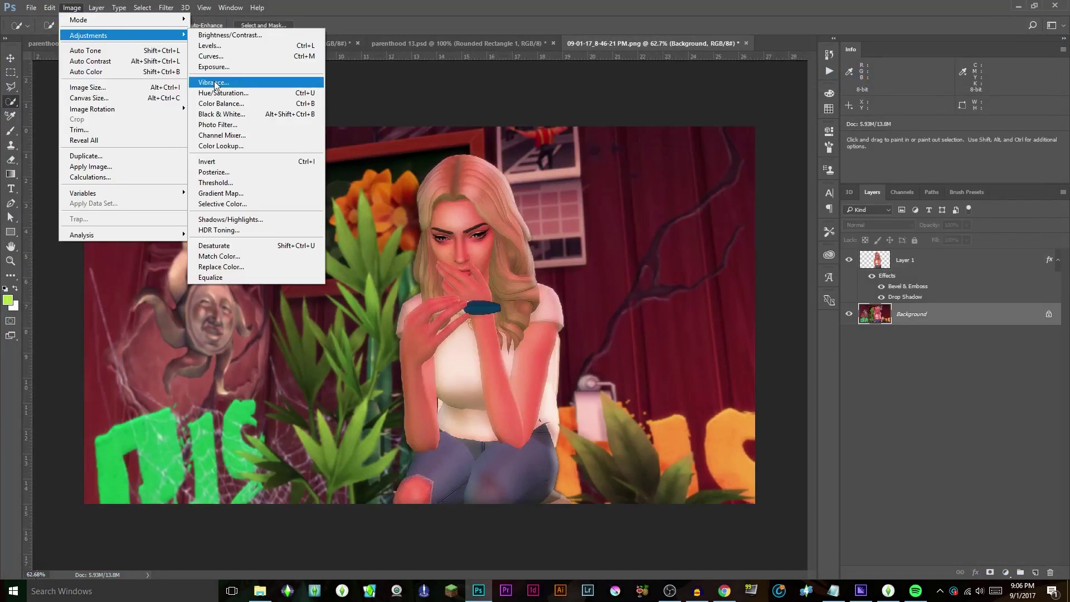
pyautogui.click(220, 82)
pyautogui.moveTo(649, 175)
pyautogui.mouseDown()
pyautogui.moveTo(654, 205)
pyautogui.moveTo(648, 177)
pyautogui.mouseUp()
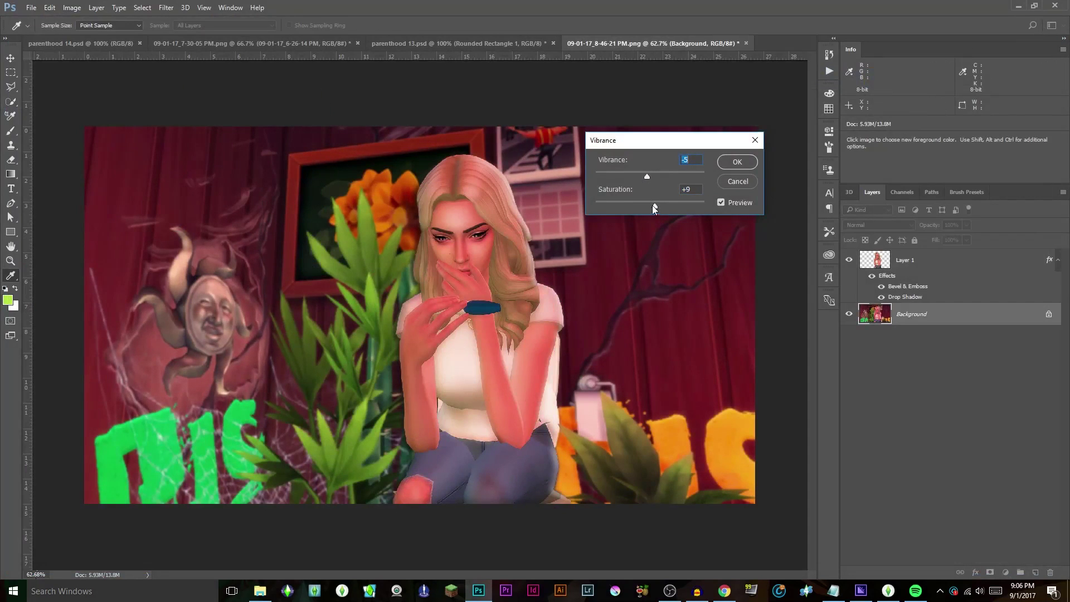
pyautogui.click(736, 162)
pyautogui.press('w')
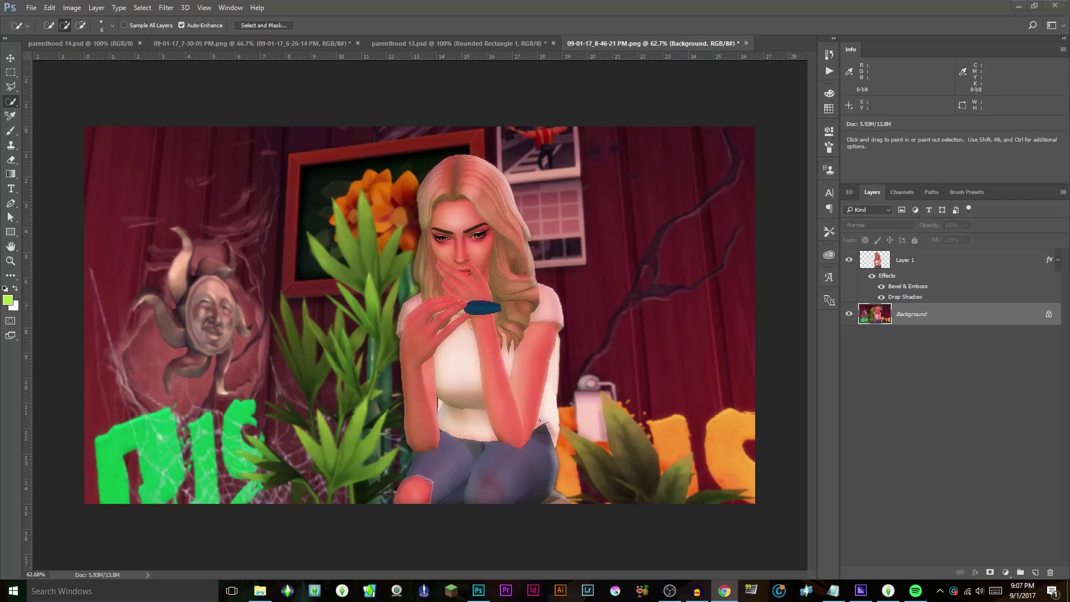
# Erase stray edges along the sim's hair, shirt and arms, then zoom out
pyautogui.hotkey('alt', ']')
pyautogui.click(258, 8)
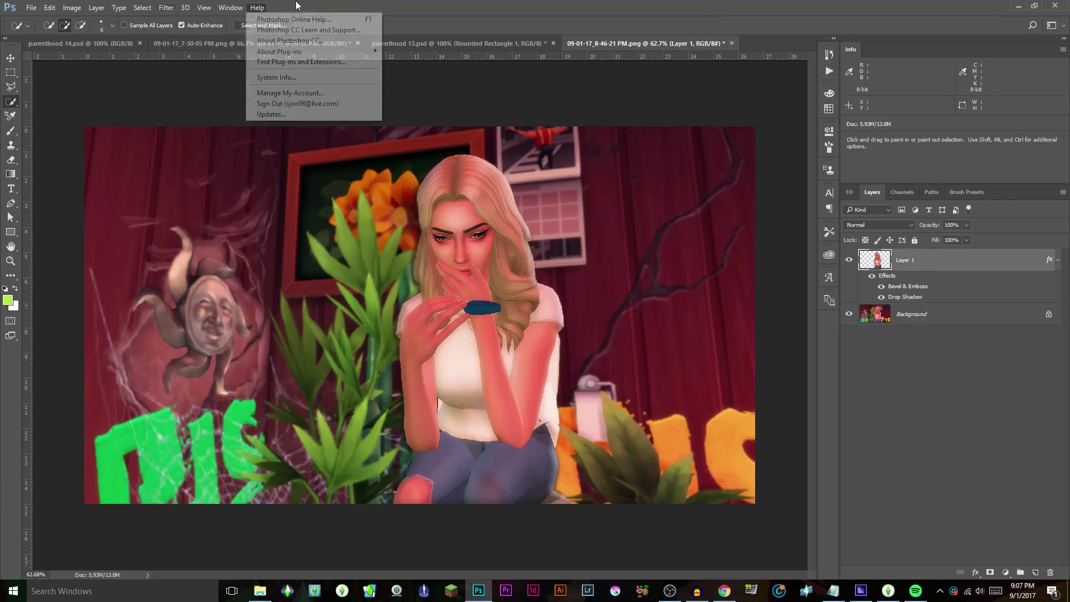
pyautogui.scroll(1, 418, 317)
pyautogui.scroll(3, 418, 292)
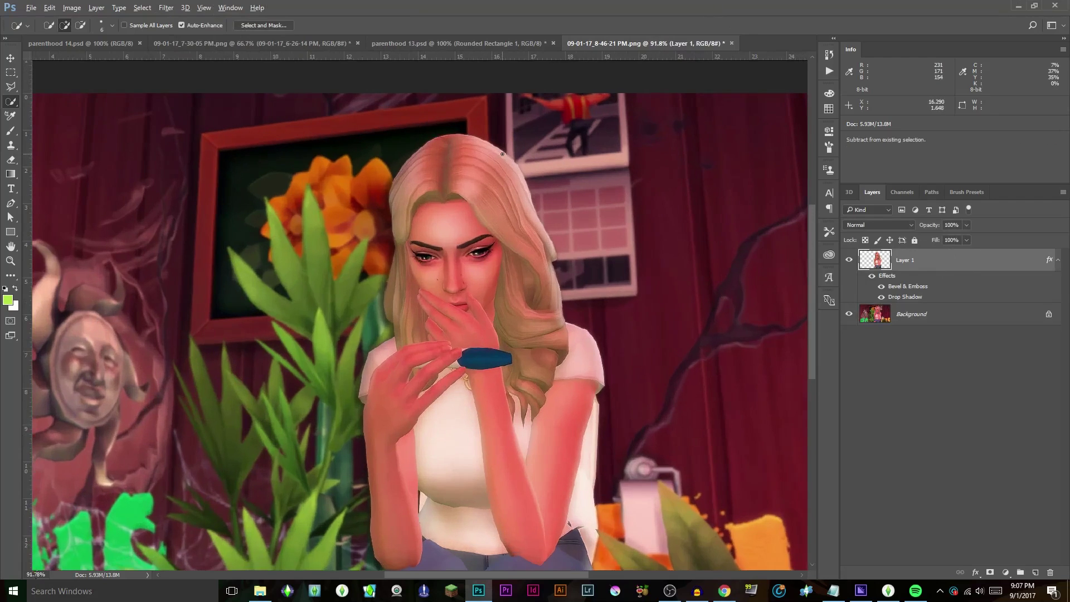
pyautogui.press('e')
pyautogui.scroll(2, 351, 257)
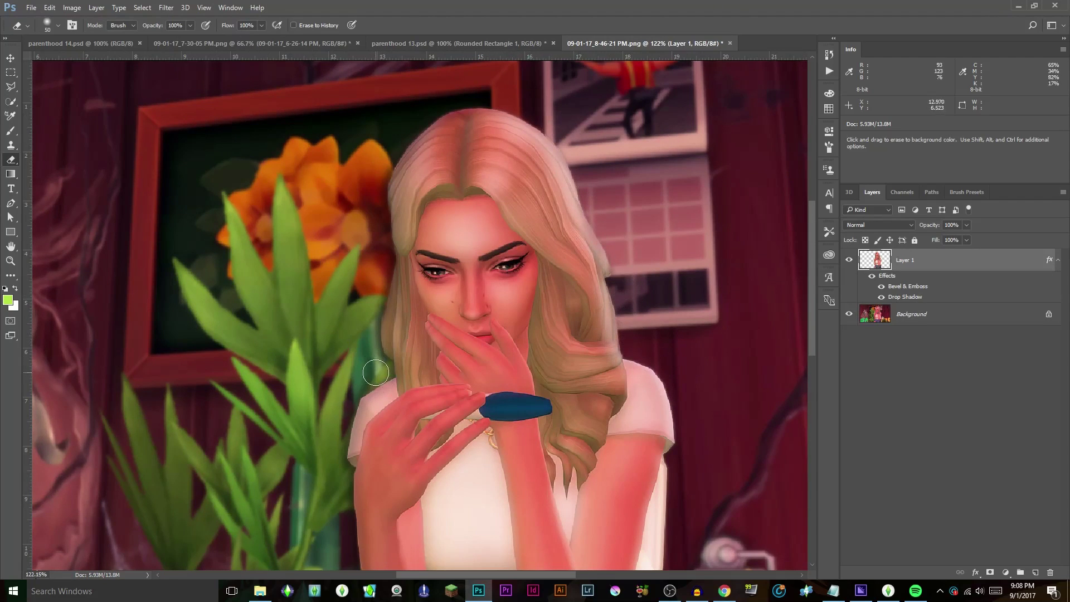
pyautogui.scroll(-5, 352, 401)
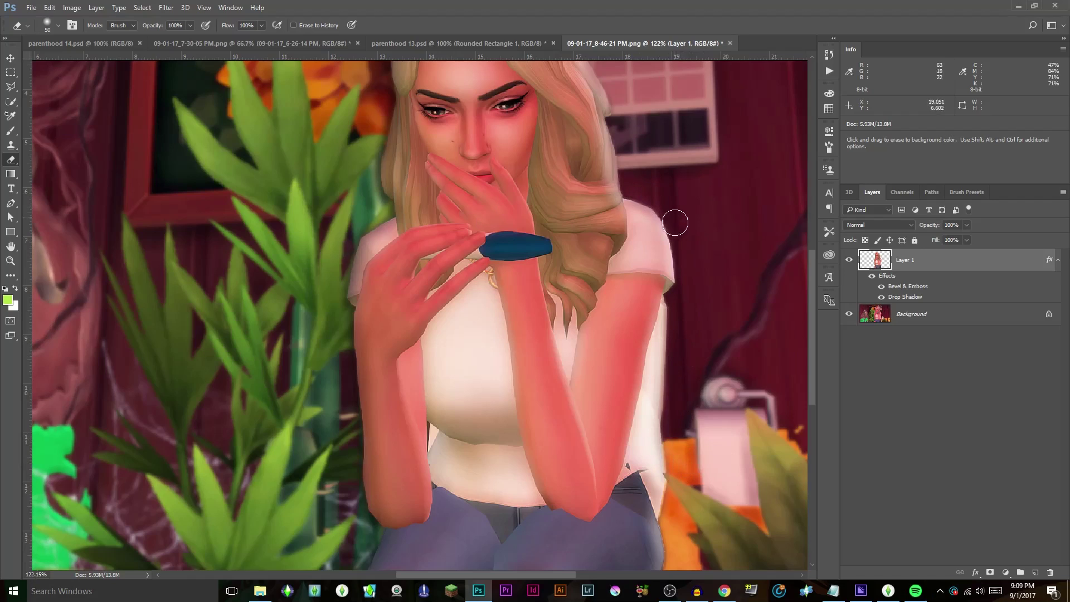
pyautogui.scroll(-2, 694, 284)
pyautogui.scroll(-3, 695, 335)
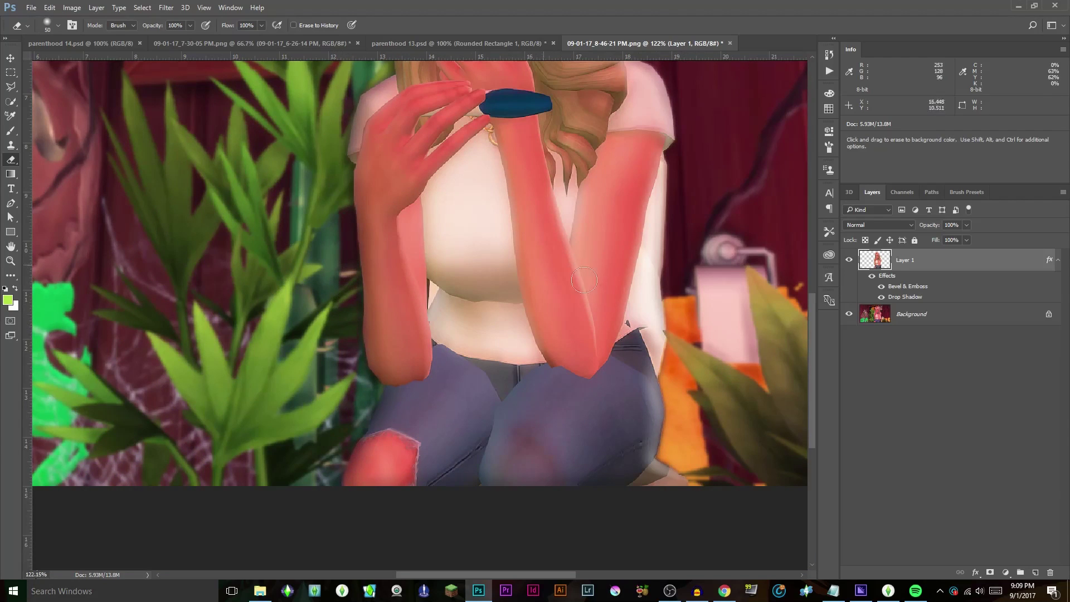
pyautogui.press('z')
pyautogui.scroll(-3, 552, 222)
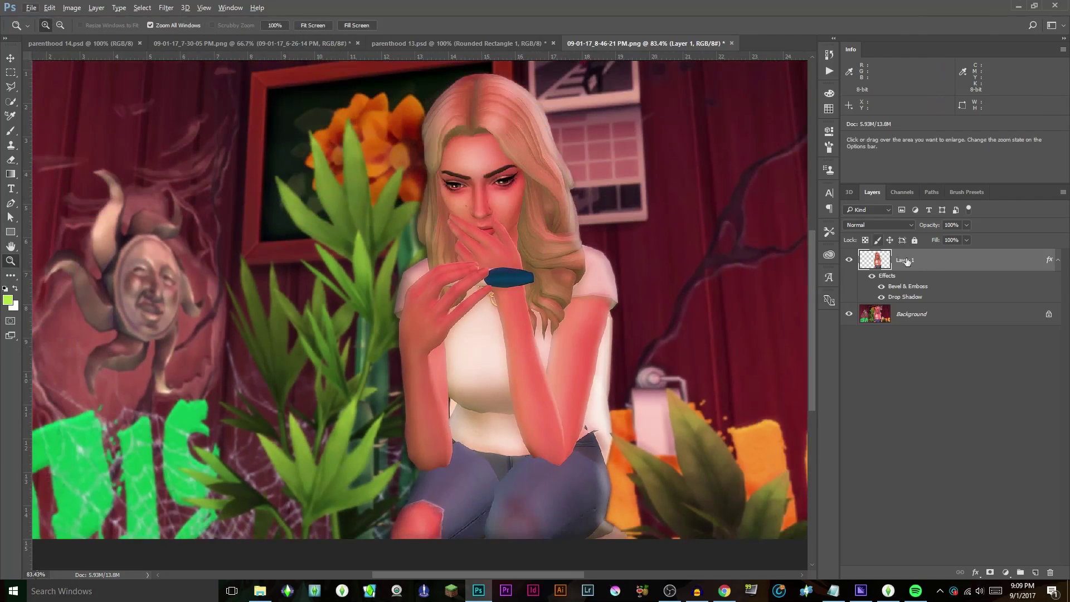
# Change a fill layer's colour to purple
pyautogui.click(71, 8)
pyautogui.click(100, 34)
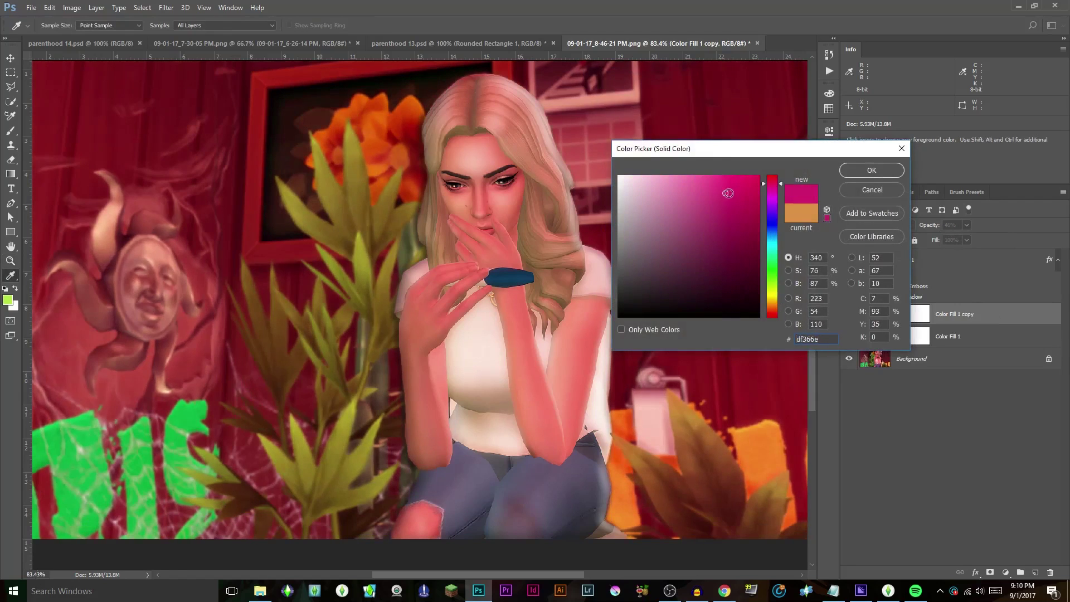
pyautogui.click(673, 212)
pyautogui.moveTo(771, 248); pyautogui.dragTo(774, 211)
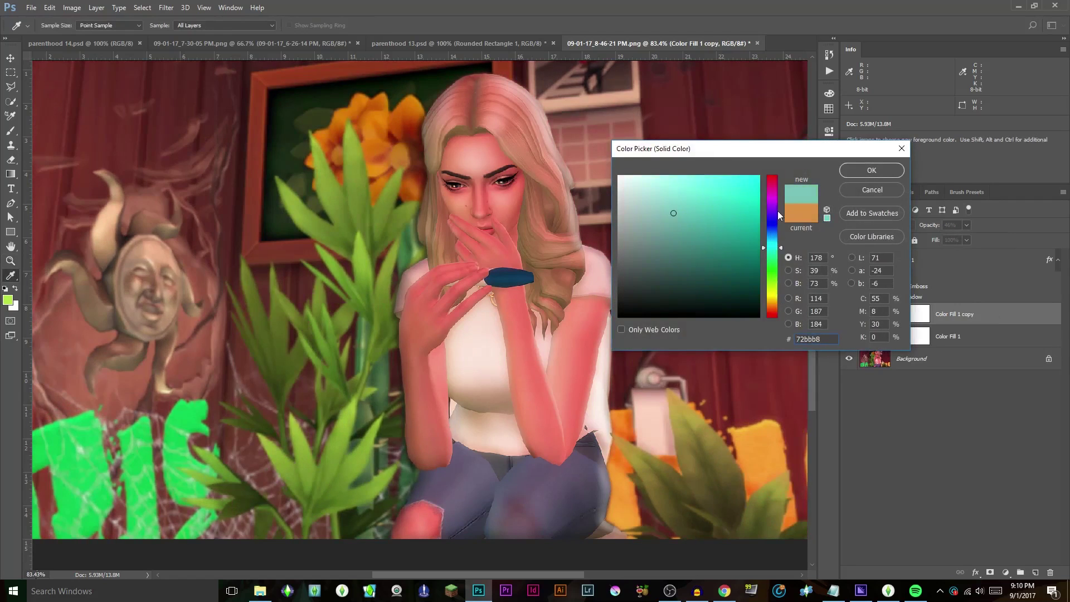
pyautogui.click(872, 171)
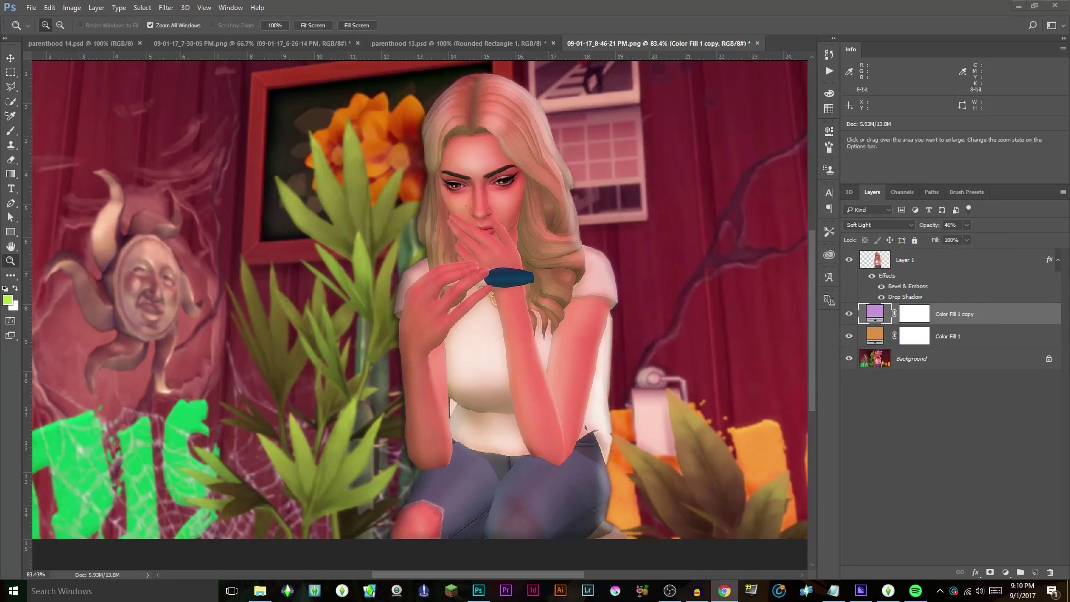
# Copy Color Fill 2's red from parenthood 13 into Color Fill 1 copy
pyautogui.click(427, 42)
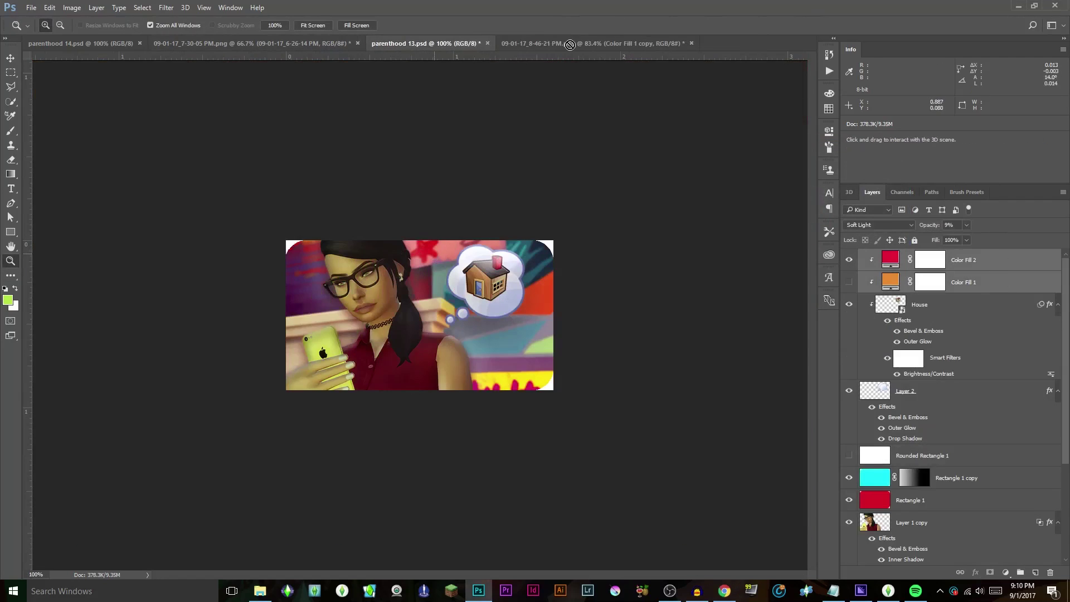
pyautogui.click(568, 44)
pyautogui.click(463, 41)
pyautogui.doubleClick(891, 261)
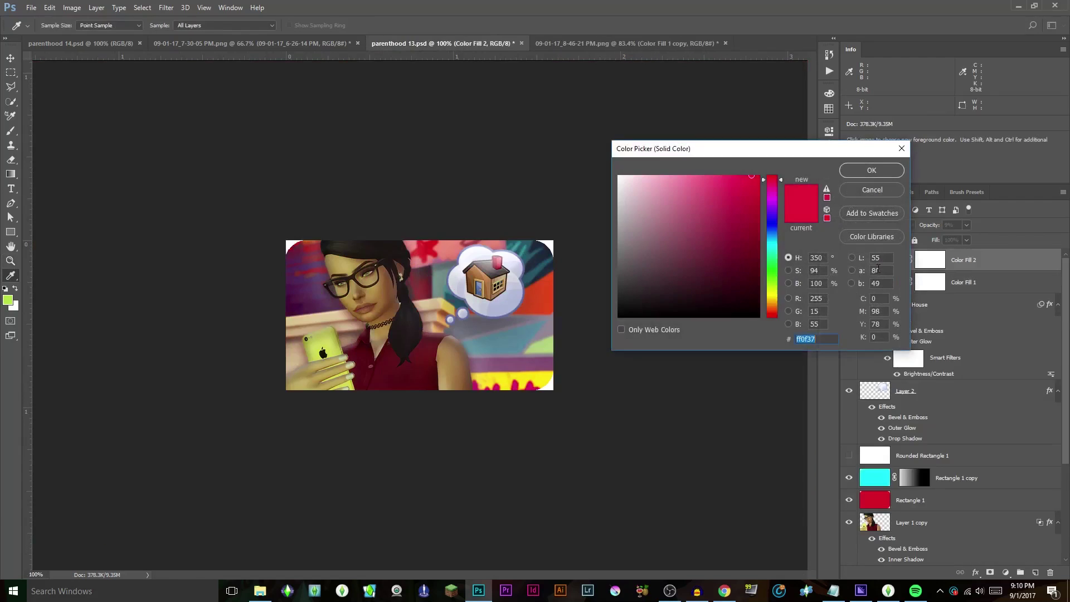
pyautogui.hotkey('ctrl', 'c')
pyautogui.press('Return')
pyautogui.click(627, 43)
pyautogui.doubleClick(875, 313)
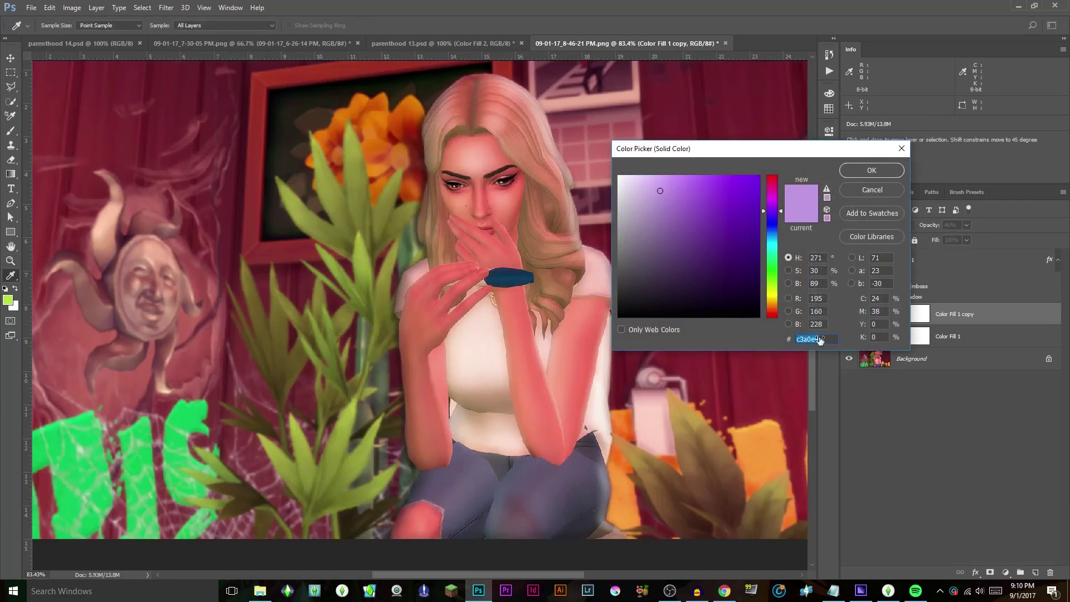
pyautogui.hotkey('ctrl', 'v')
pyautogui.press('Return')
# Copy parenthood 13's orange fill colour into another Color Fill layer
pyautogui.click(427, 42)
pyautogui.doubleClick(876, 282)
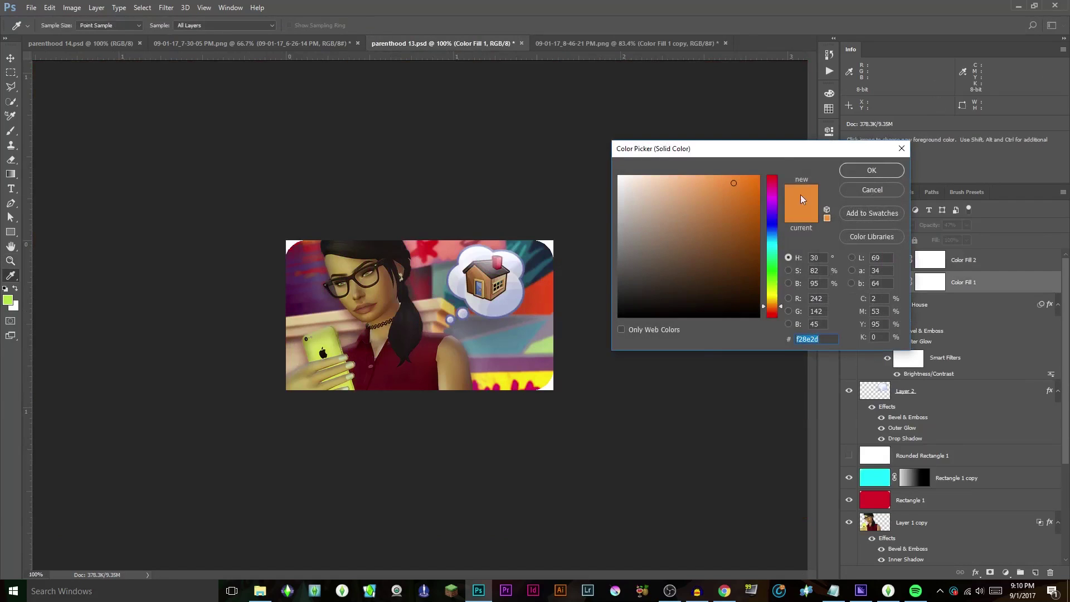
pyautogui.hotkey('ctrl', 'c')
pyautogui.press('Return')
pyautogui.click(619, 43)
pyautogui.doubleClick(875, 336)
pyautogui.hotkey('ctrl', 'v')
pyautogui.press('Return')
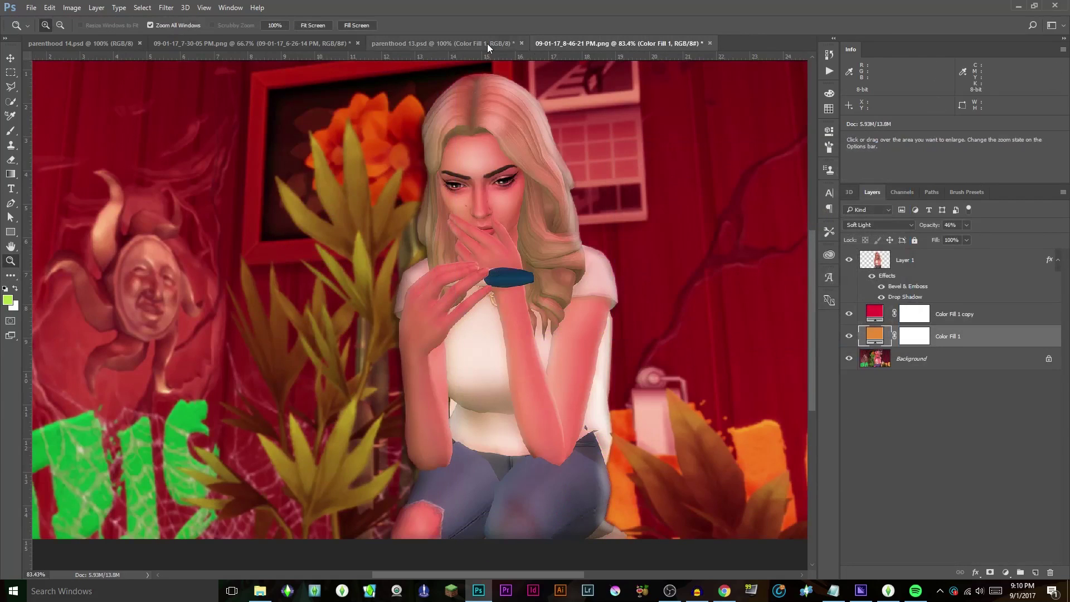
# Lower the red fill layer's opacity and delete the orange fill layer
pyautogui.click(443, 43)
pyautogui.click(618, 42)
pyautogui.click(444, 43)
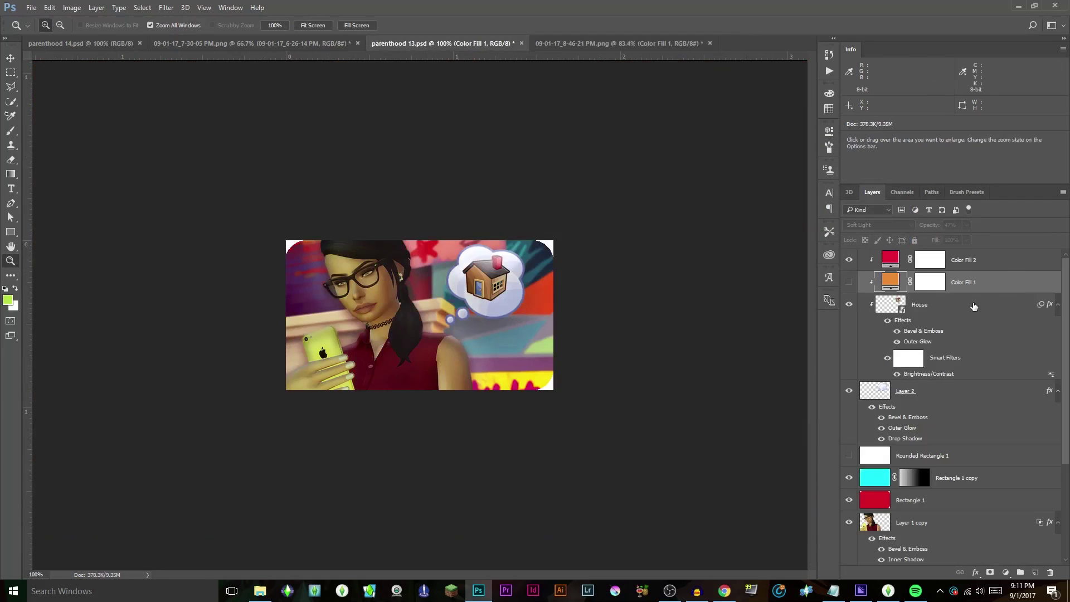
pyautogui.click(1005, 290)
pyautogui.click(619, 43)
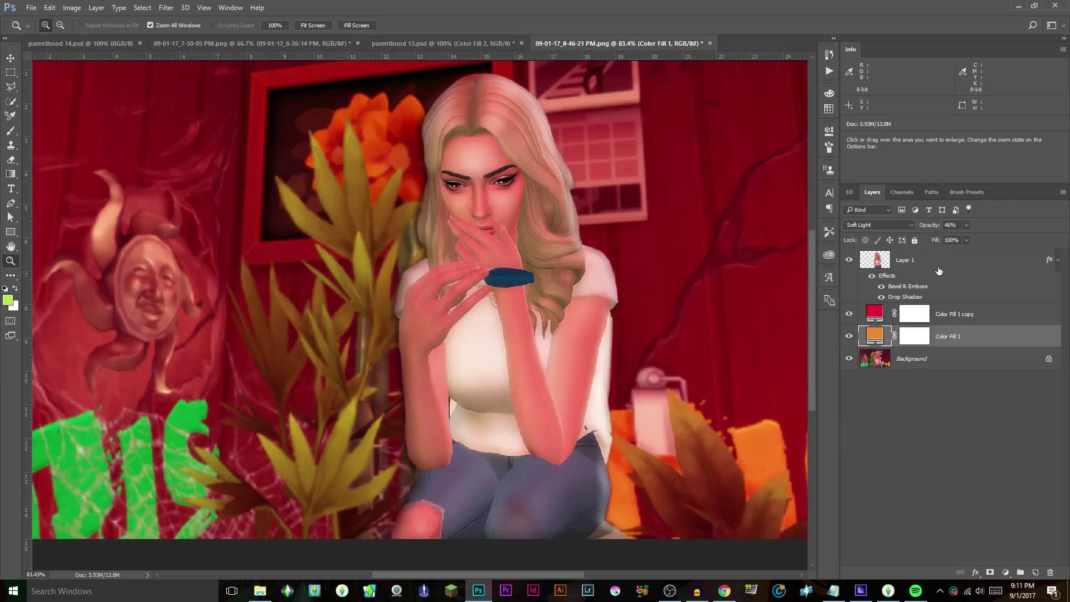
pyautogui.click(954, 260)
pyautogui.moveTo(971, 240); pyautogui.dragTo(949, 242)
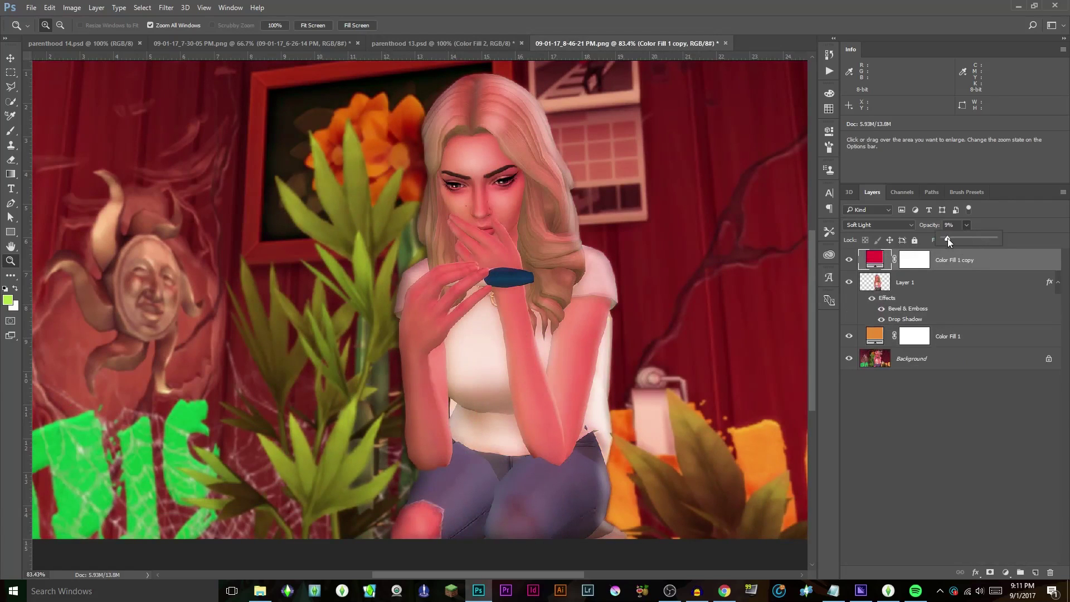
pyautogui.scroll(3, 960, 225)
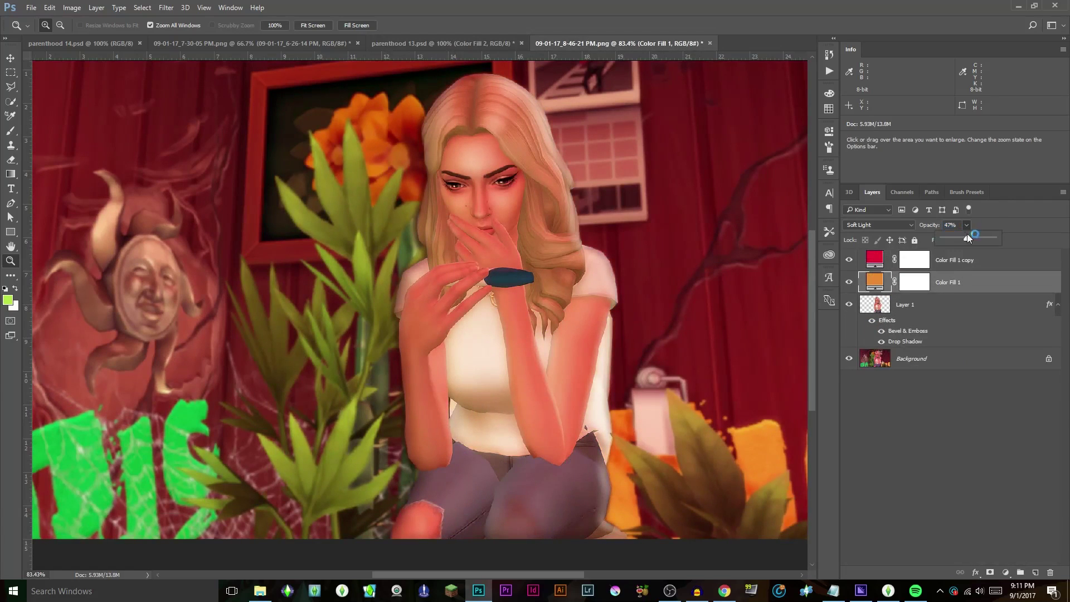
pyautogui.press('Return')
pyautogui.press('Delete')
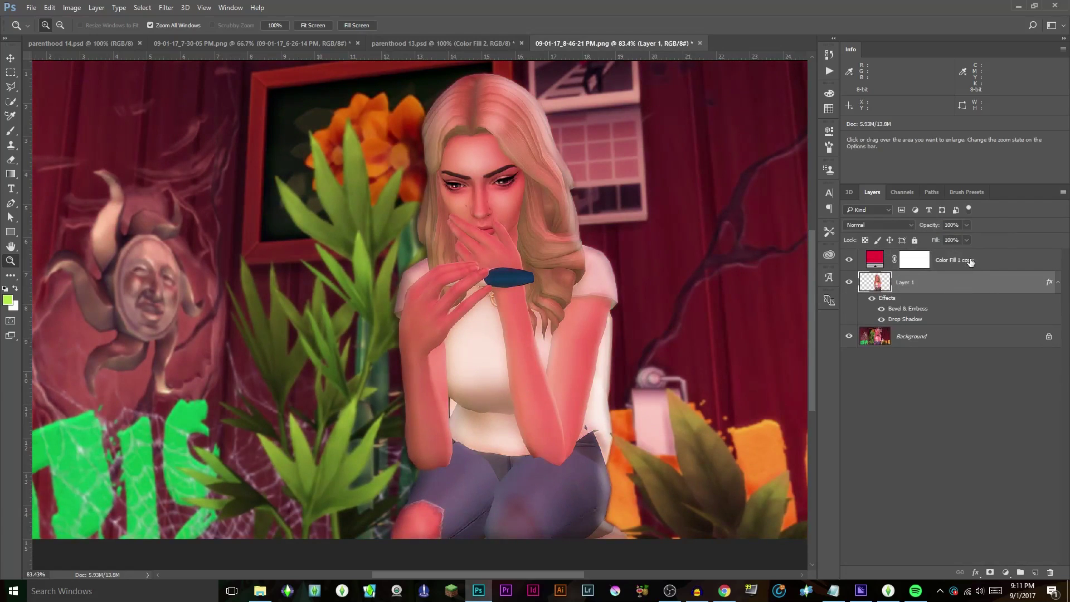
# Drag parenthood 13's colour fill into the blonde sim picture and undo stray changes
pyautogui.click(425, 43)
pyautogui.scroll(-3, 945, 376)
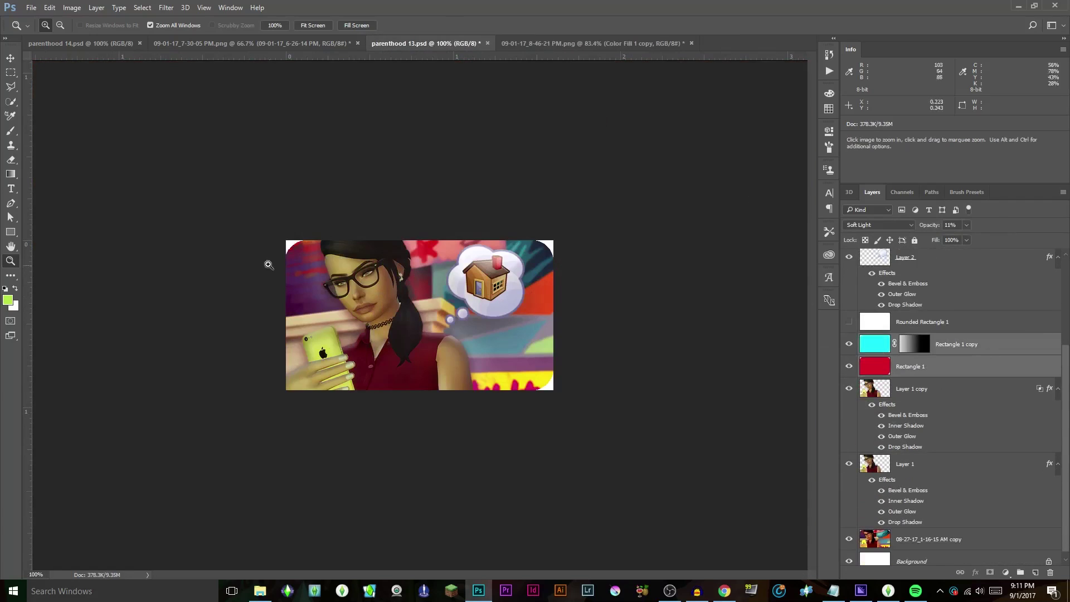
pyautogui.press('v')
pyautogui.click(553, 43)
pyautogui.moveTo(495, 293)
pyautogui.mouseDown()
pyautogui.moveTo(412, 219)
pyautogui.moveTo(468, 209)
pyautogui.mouseUp()
pyautogui.hotkey('ctrl', 'alt', 'z')
pyautogui.hotkey('ctrl', 'Tab')
pyautogui.hotkey('ctrl', 'shift', 'Tab')
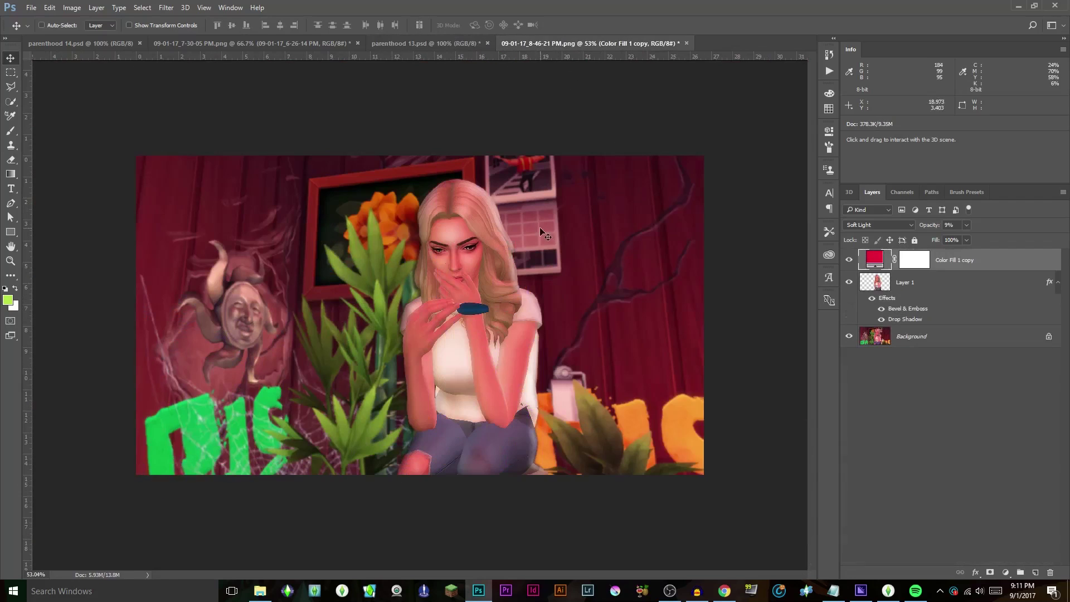
pyautogui.scroll(2, 540, 227)
# Move Layer 1 above the colour fill and show the Actions panel
pyautogui.moveTo(905, 282); pyautogui.dragTo(906, 255)
pyautogui.scroll(2, 512, 219)
pyautogui.click(166, 8)
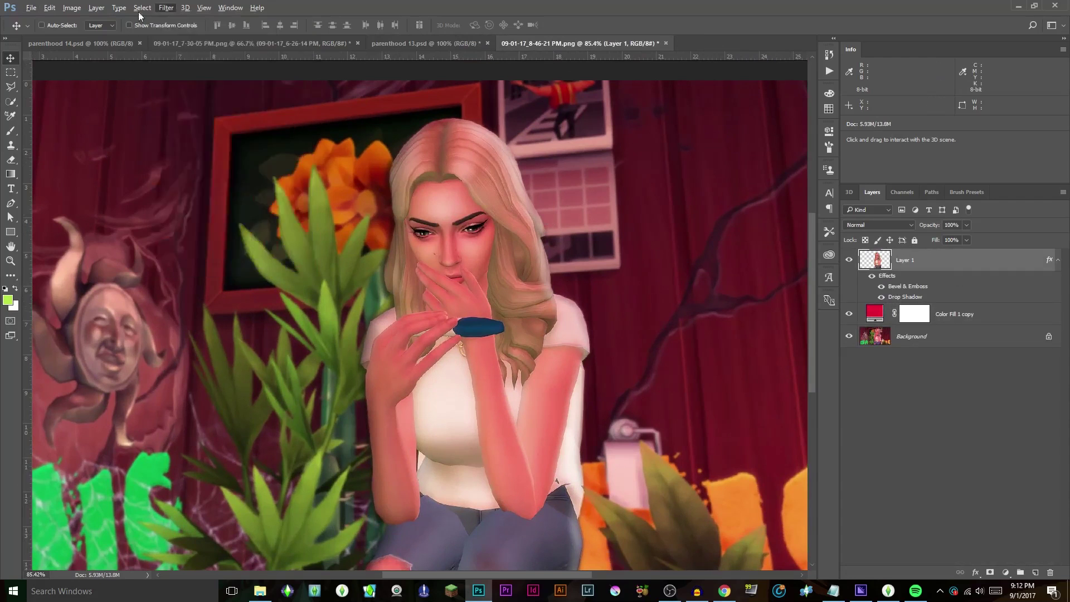
pyautogui.click(230, 8)
pyautogui.click(251, 50)
pyautogui.click(911, 336)
# Raise the Background layer's saturation to +15
pyautogui.click(70, 8)
pyautogui.click(250, 84)
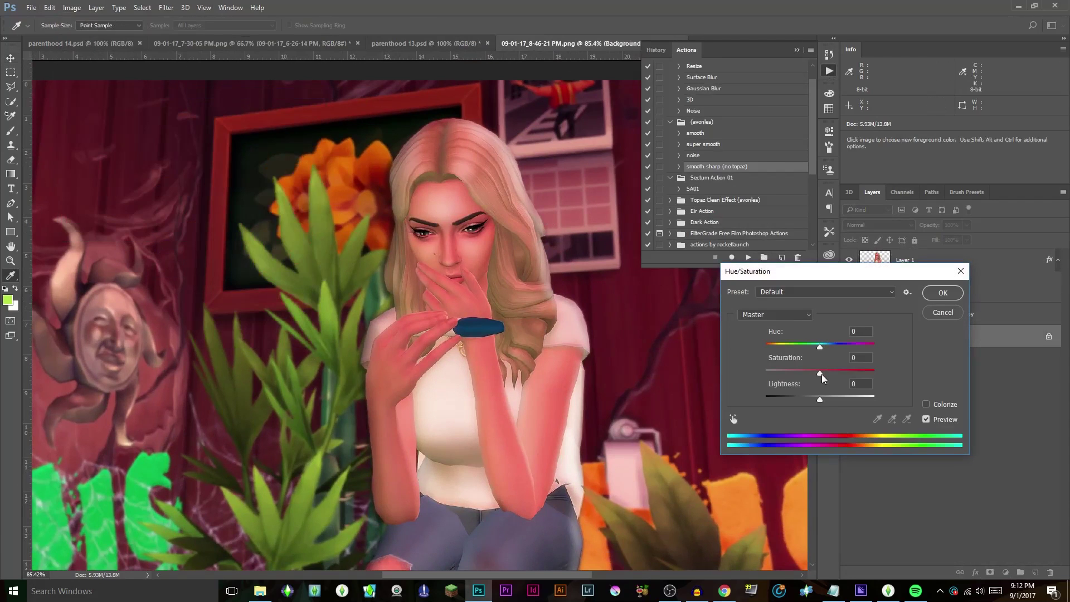
pyautogui.press('Escape')
pyautogui.scroll(-2, 527, 310)
pyautogui.click(70, 8)
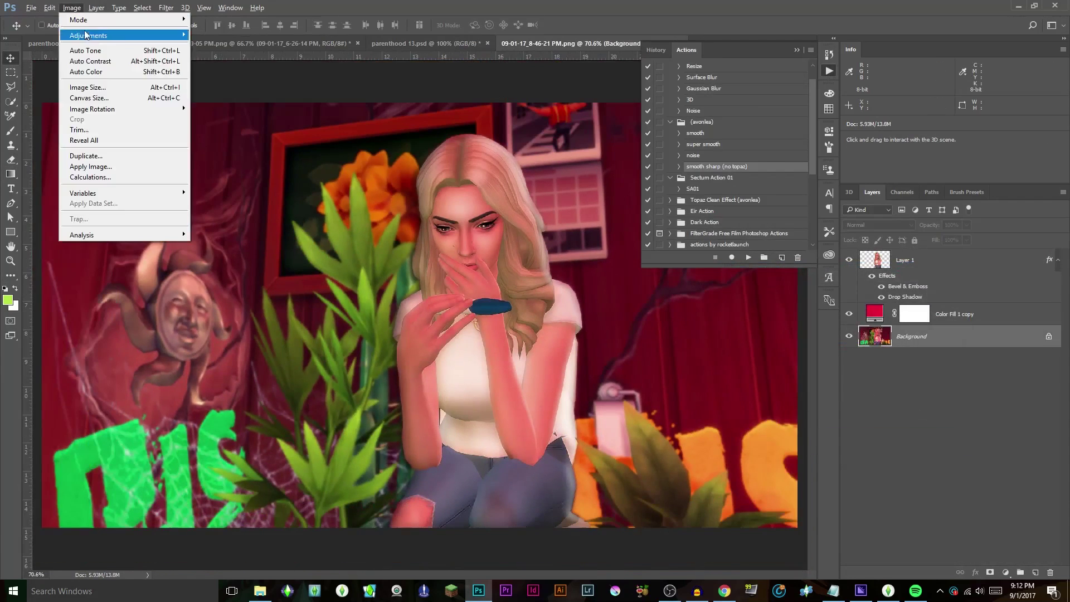
pyautogui.click(251, 83)
pyautogui.moveTo(820, 374); pyautogui.dragTo(828, 374)
pyautogui.press('Return')
pyautogui.scroll(-2, 720, 133)
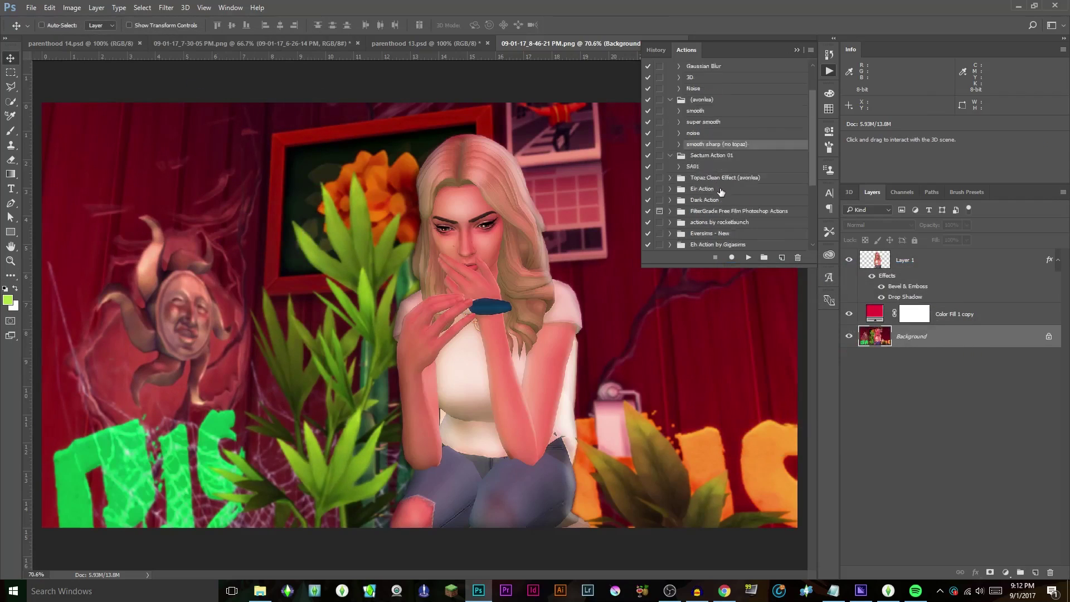
# Close the Actions panel and create a new blank document
pyautogui.rightClick(799, 50)
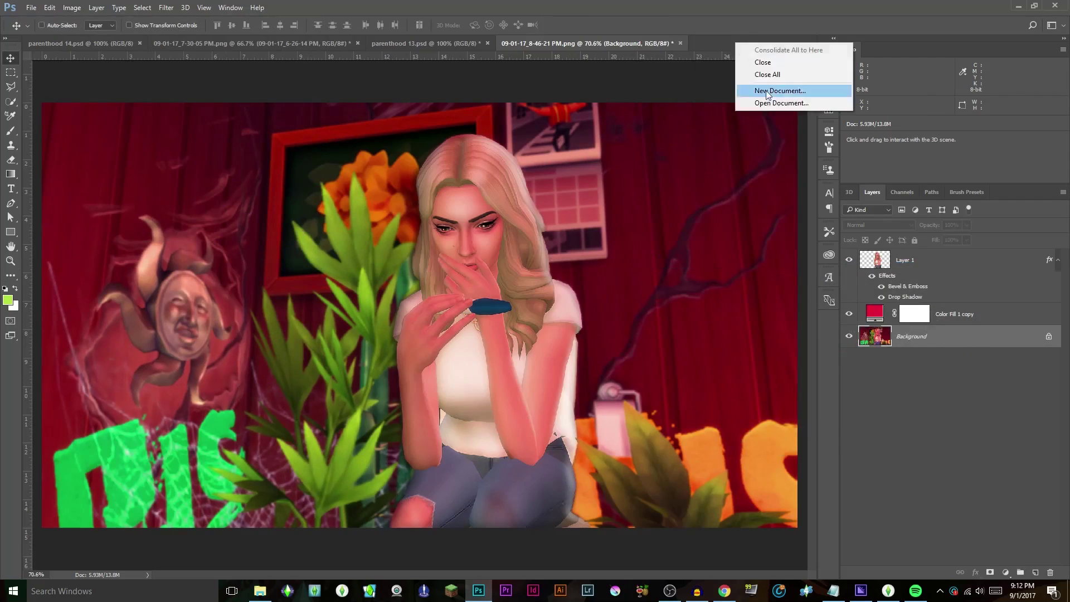
pyautogui.click(765, 84)
pyautogui.hotkey('ctrl', 'n')
pyautogui.click(920, 447)
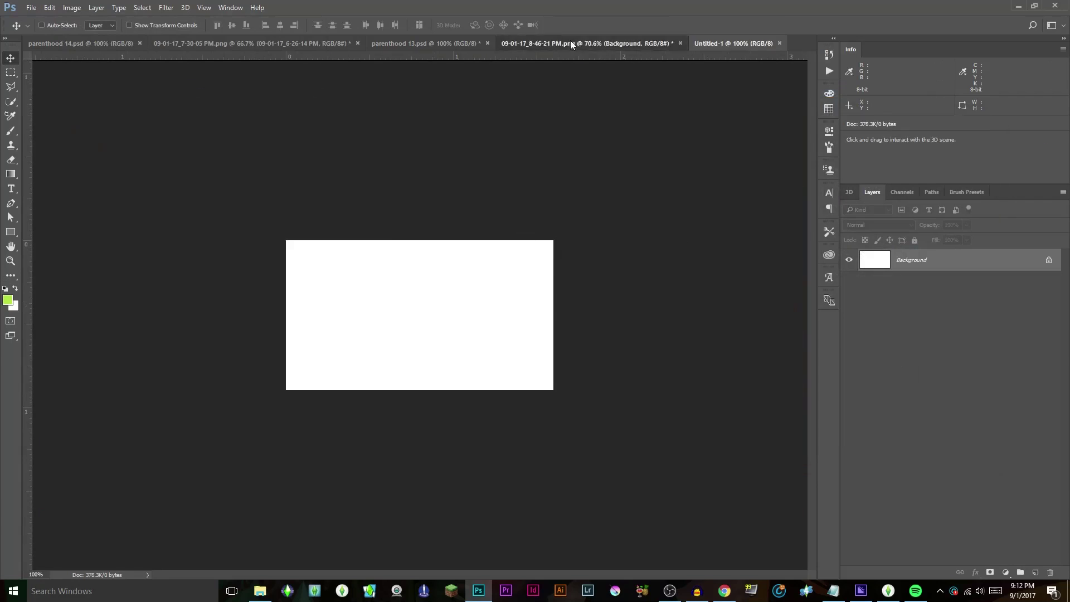
pyautogui.click(571, 43)
# Crop the sim picture to a narrower frame around the sim
pyautogui.rightClick(11, 275)
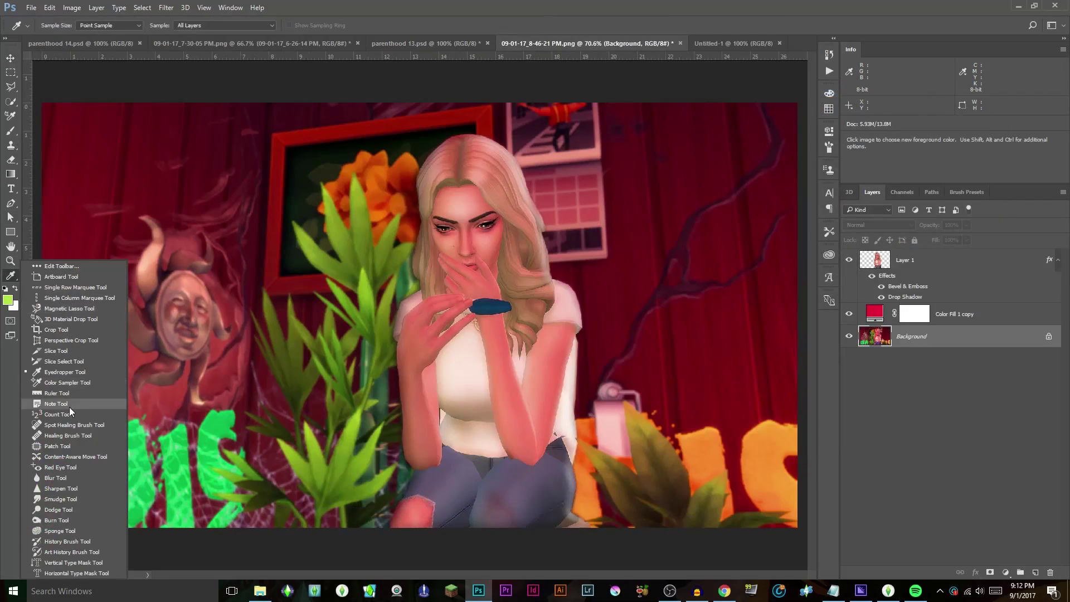
pyautogui.click(69, 407)
pyautogui.moveTo(42, 316); pyautogui.dragTo(214, 314)
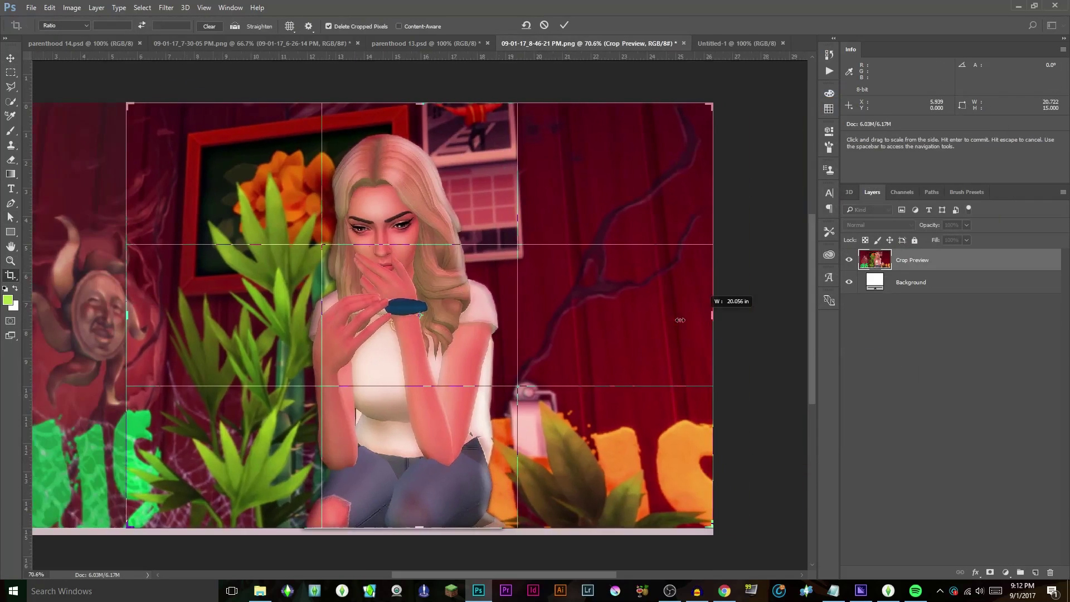
pyautogui.press('Return')
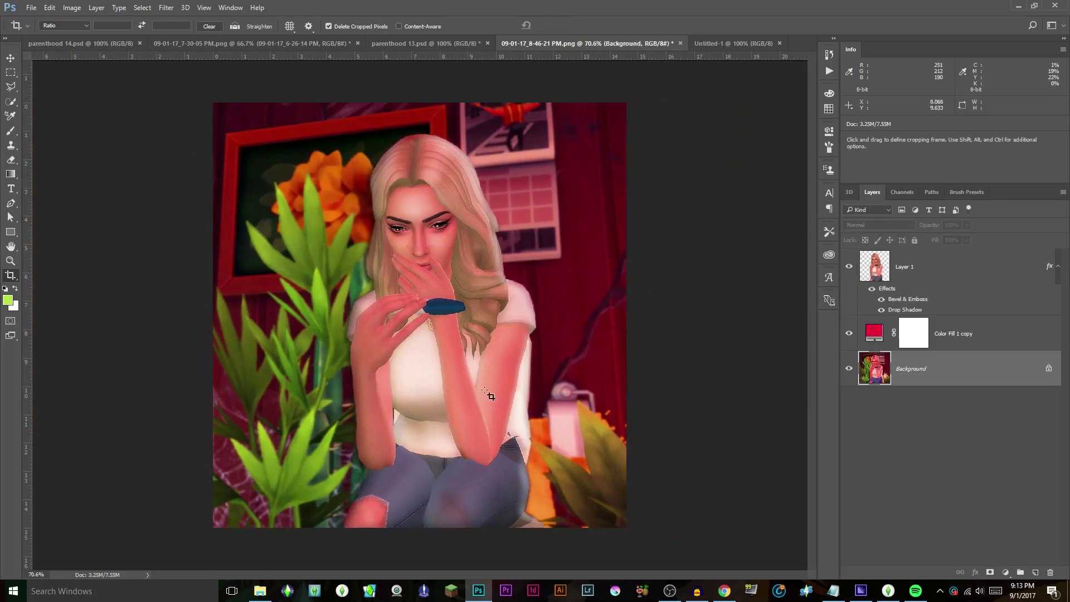
pyautogui.click(987, 339)
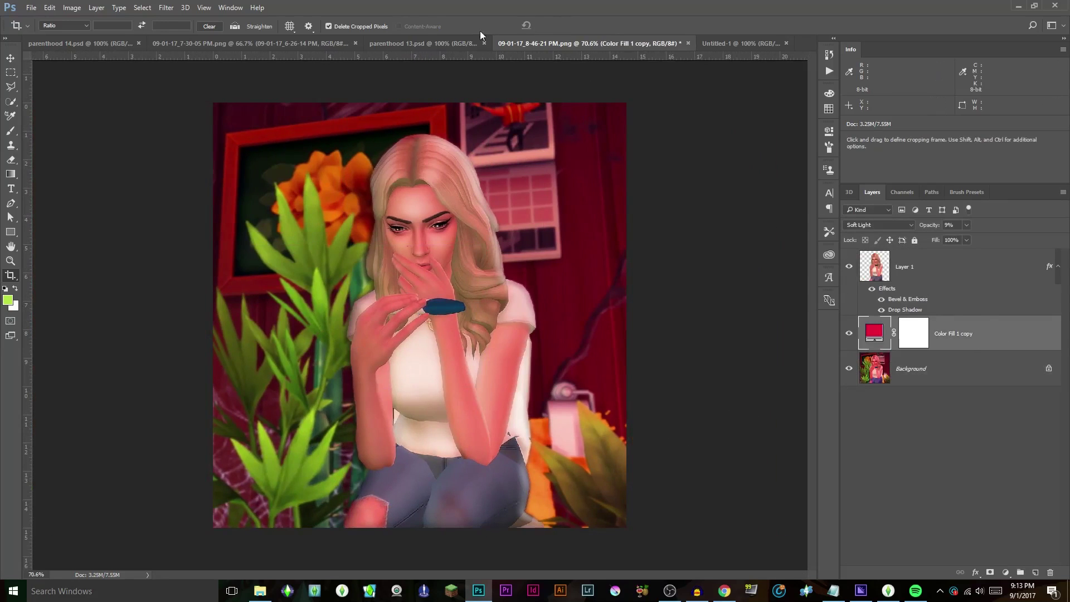
# Browse the Pictures folder in File Explorer and open the 08-26-17 PSD in Photoshop
pyautogui.click(260, 591)
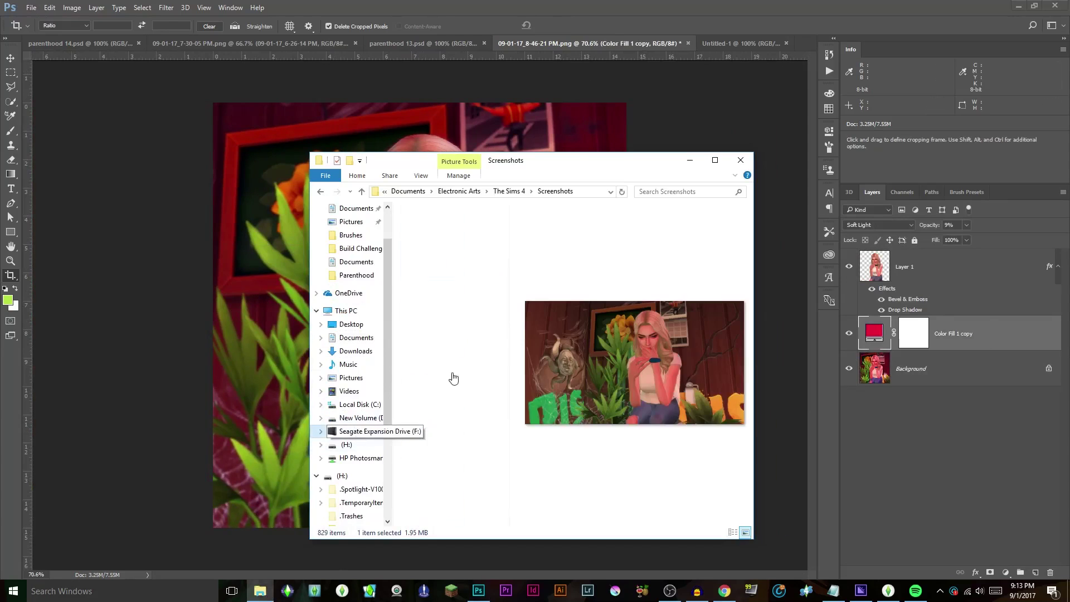
pyautogui.click(351, 377)
pyautogui.doubleClick(431, 432)
pyautogui.moveTo(505, 222); pyautogui.dragTo(497, 471)
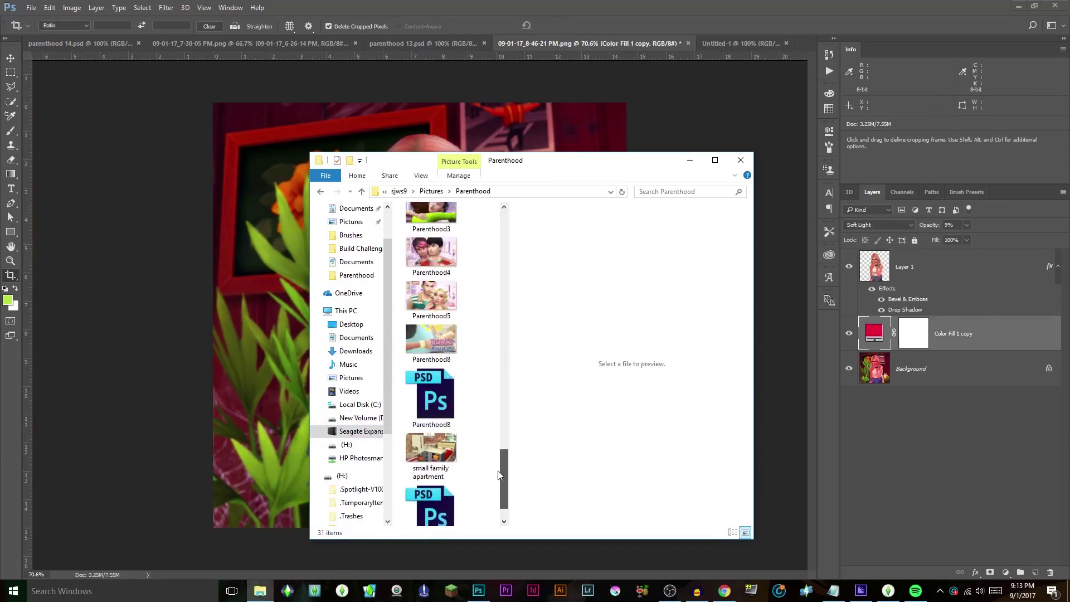
pyautogui.click(350, 378)
pyautogui.scroll(-3, 433, 352)
pyautogui.click(437, 377)
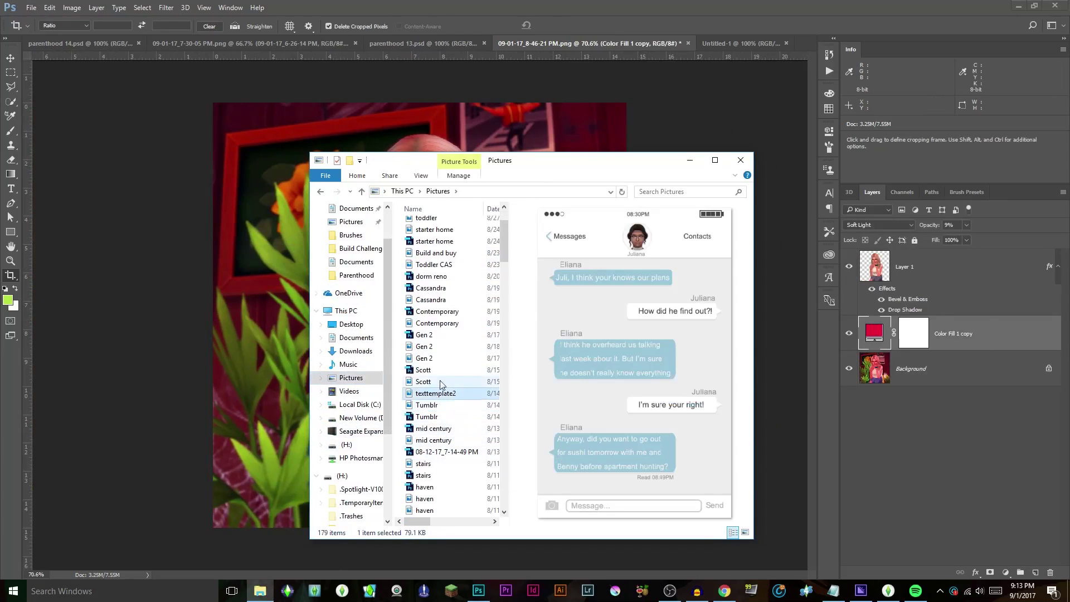
pyautogui.scroll(3, 437, 376)
pyautogui.click(435, 295)
pyautogui.click(422, 260)
pyautogui.doubleClick(442, 271)
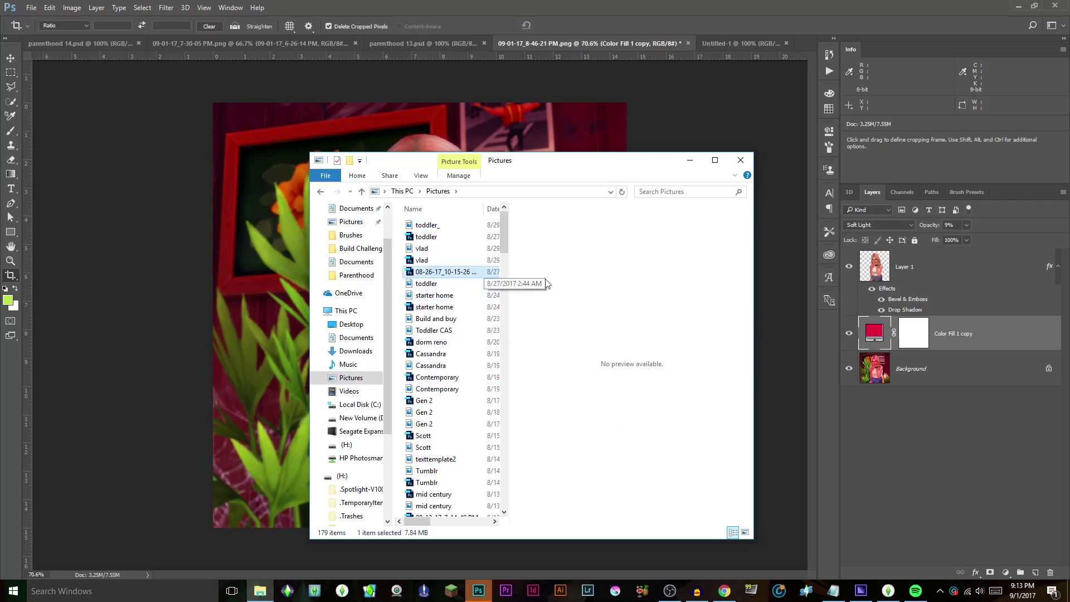
pyautogui.click(496, 402)
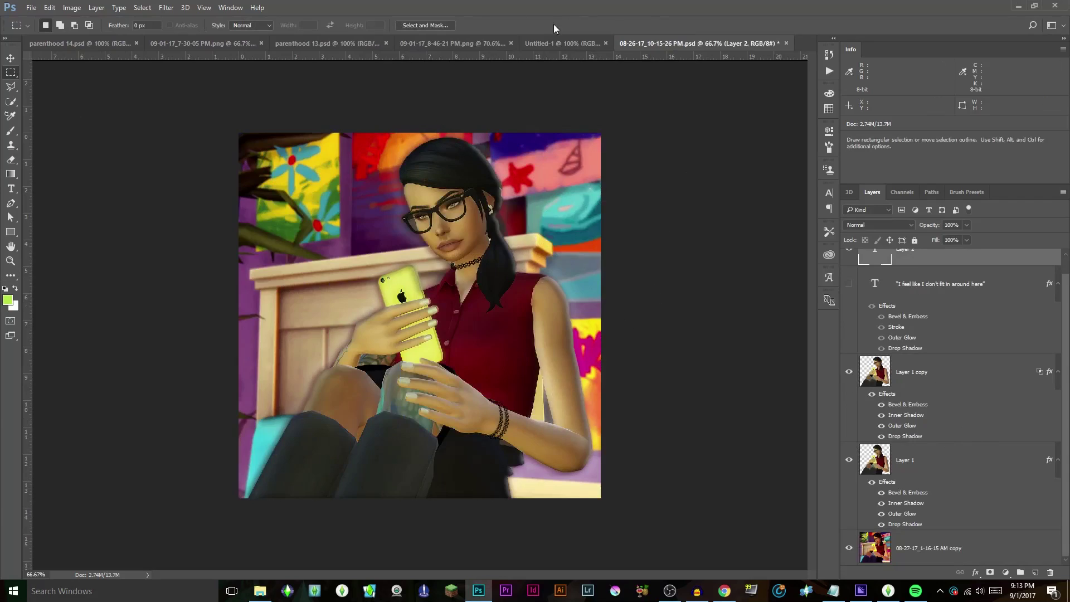
# Duplicate the blonde sim layer and give Layer 1 an Outer Glow style
pyautogui.click(553, 42)
pyautogui.click(459, 43)
pyautogui.hotkey('ctrl', 'j')
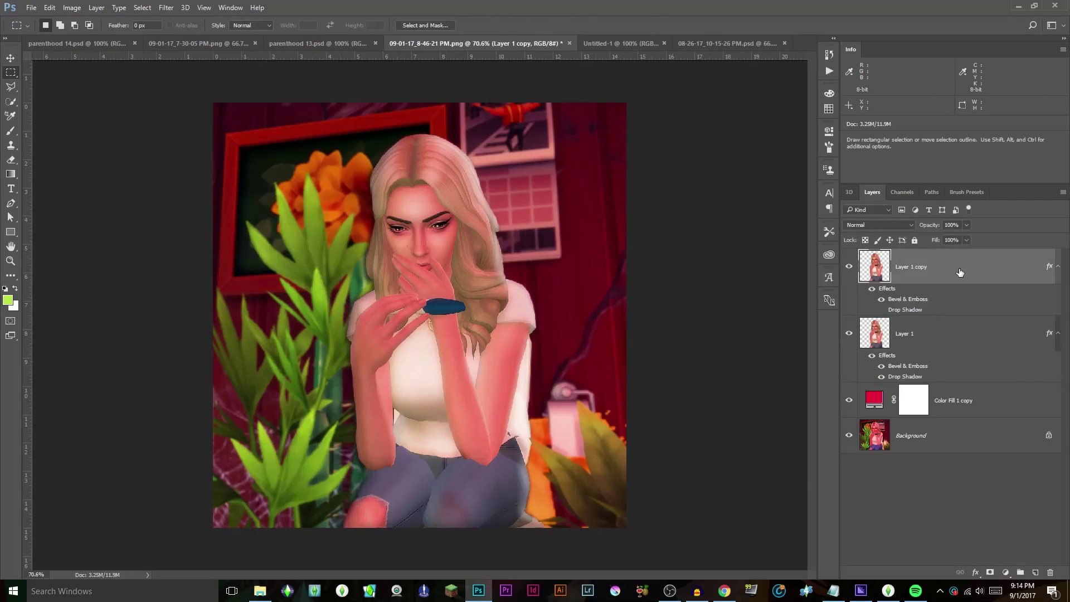
pyautogui.doubleClick(919, 271)
pyautogui.click(595, 348)
pyautogui.click(978, 175)
pyautogui.doubleClick(945, 344)
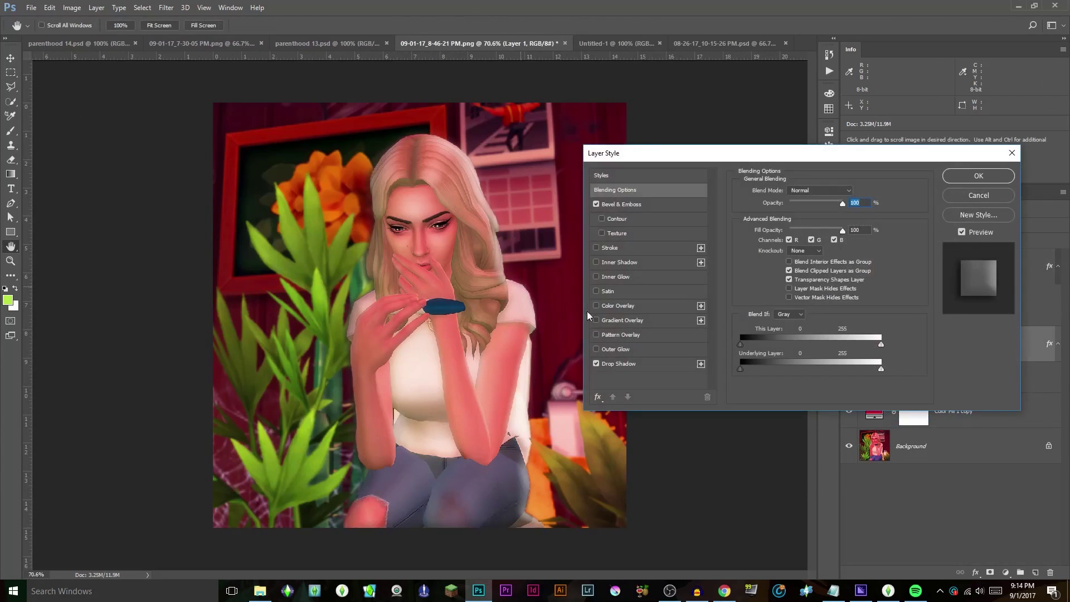
pyautogui.click(596, 349)
pyautogui.click(978, 176)
# Delete the Color Fill layer and brighten the Background with Brightness/Contrast 52
pyautogui.click(1003, 435)
pyautogui.press('Delete')
pyautogui.click(961, 421)
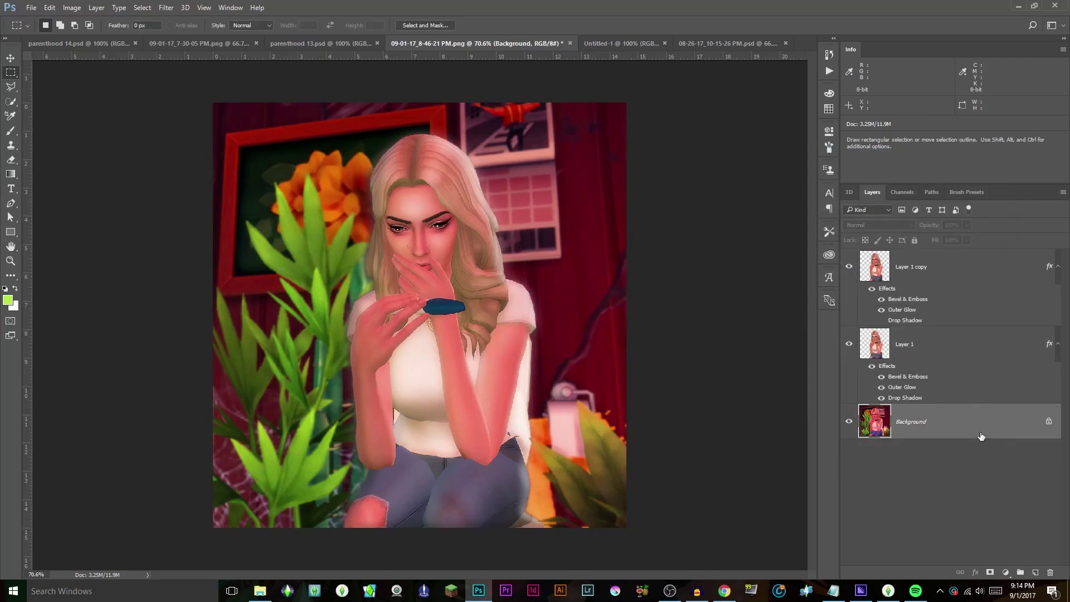
pyautogui.click(71, 8)
pyautogui.click(126, 50)
pyautogui.moveTo(729, 296)
pyautogui.mouseDown()
pyautogui.moveTo(743, 298)
pyautogui.moveTo(716, 322)
pyautogui.mouseUp()
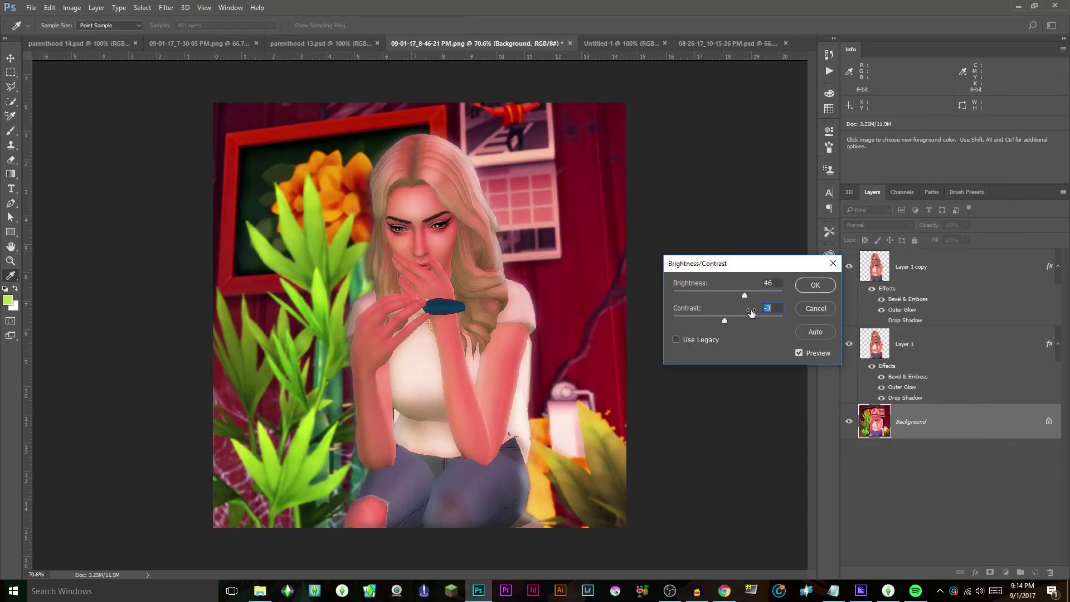
pyautogui.click(814, 287)
pyautogui.keyDown('shift'); pyautogui.click(962, 344); pyautogui.keyUp('shift')
# Paste the blonde sim into the wide document and scale it to fit the canvas
pyautogui.press('v')
pyautogui.click(597, 43)
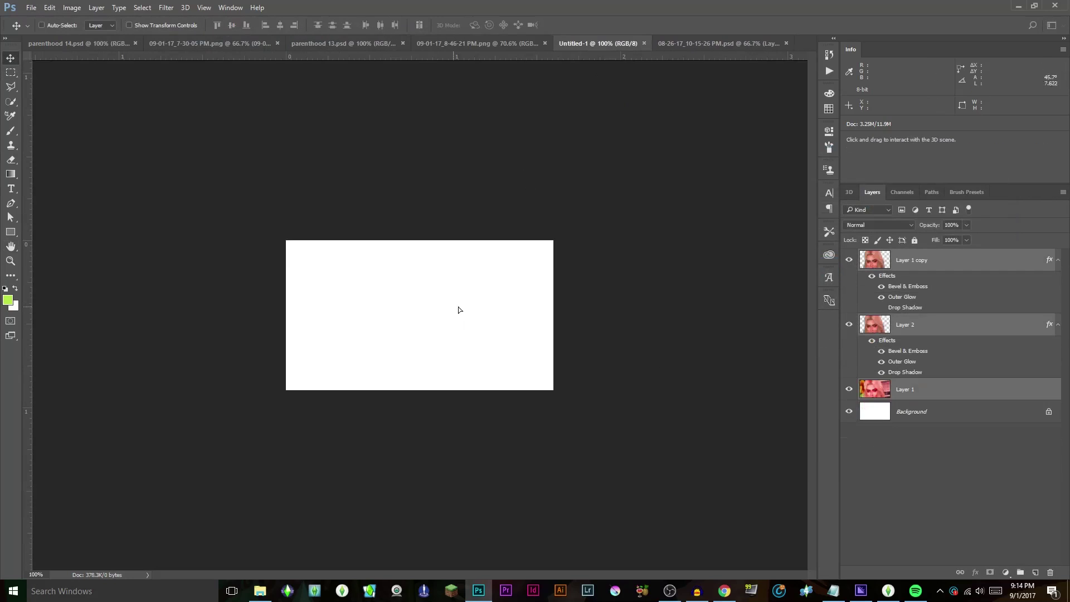
pyautogui.hotkey('ctrl', 'v')
pyautogui.hotkey('ctrl', 't')
pyautogui.hotkey('ctrl', '0')
pyautogui.moveTo(614, 179); pyautogui.dragTo(560, 242)
pyautogui.press('Return')
pyautogui.press('z')
pyautogui.click(545, 316)
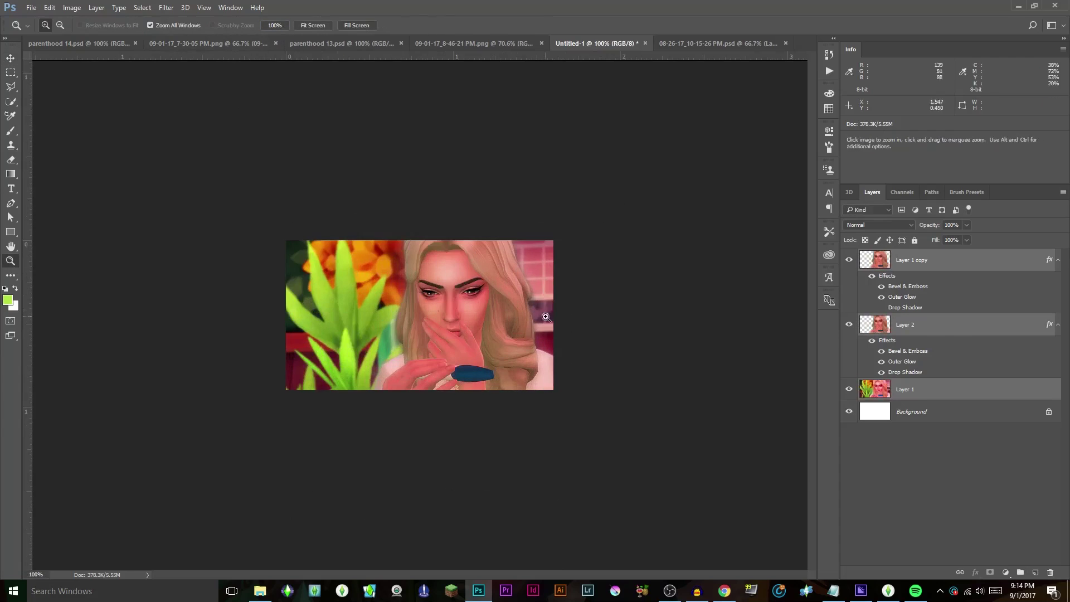
# Merge the top sim layer down and apply Smart Sharpen to it
pyautogui.click(962, 260)
pyautogui.hotkey('ctrl', 'e')
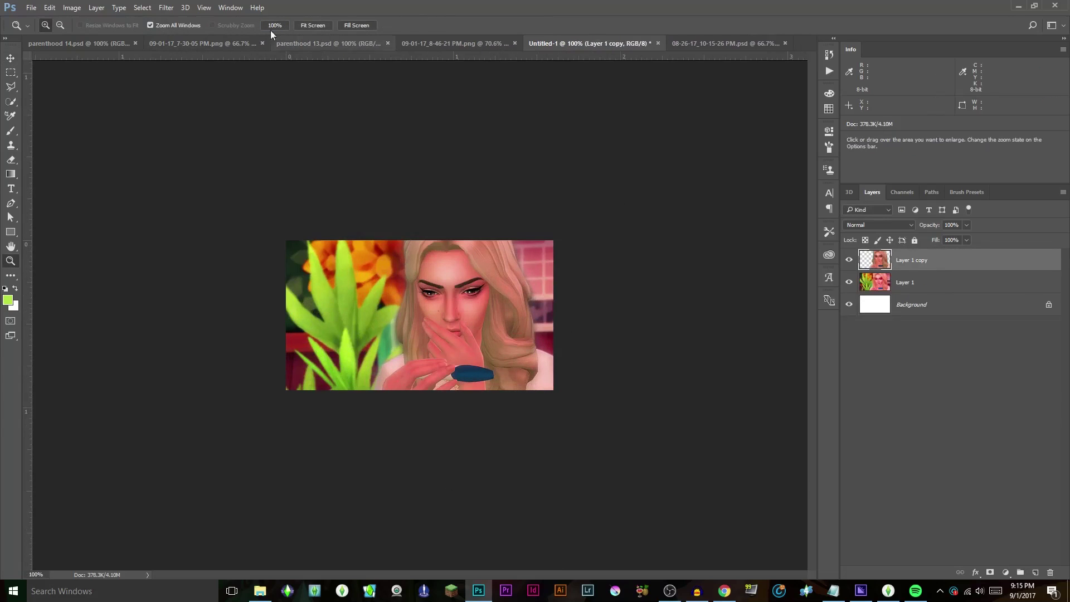
pyautogui.click(166, 7)
pyautogui.click(243, 218)
pyautogui.press('Return')
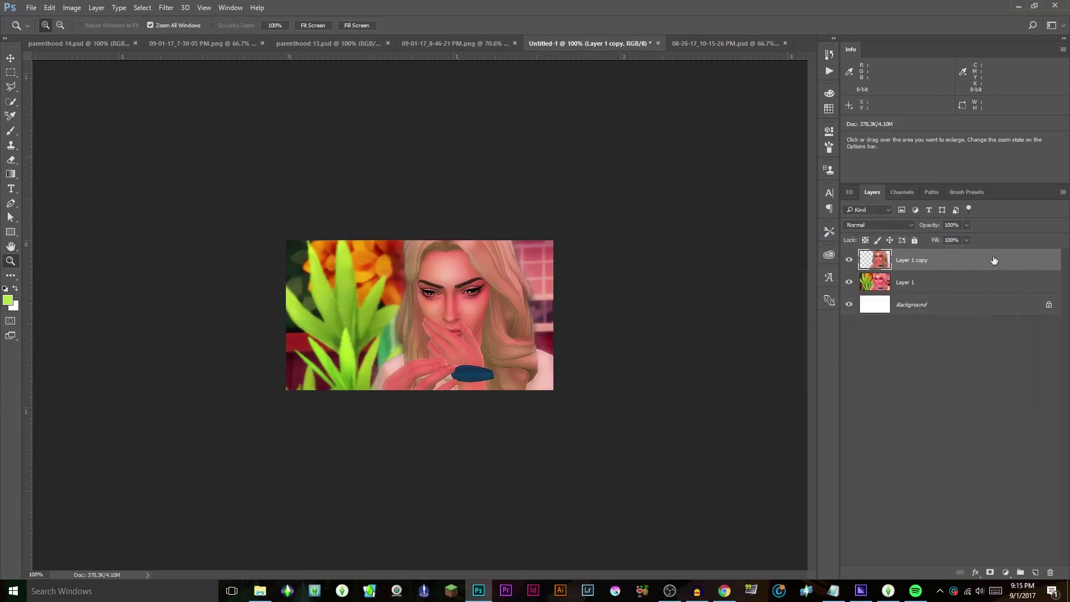
# Bring the thought bubble from parenthood 13, flip it horizontally, and place it upper left
pyautogui.click(330, 43)
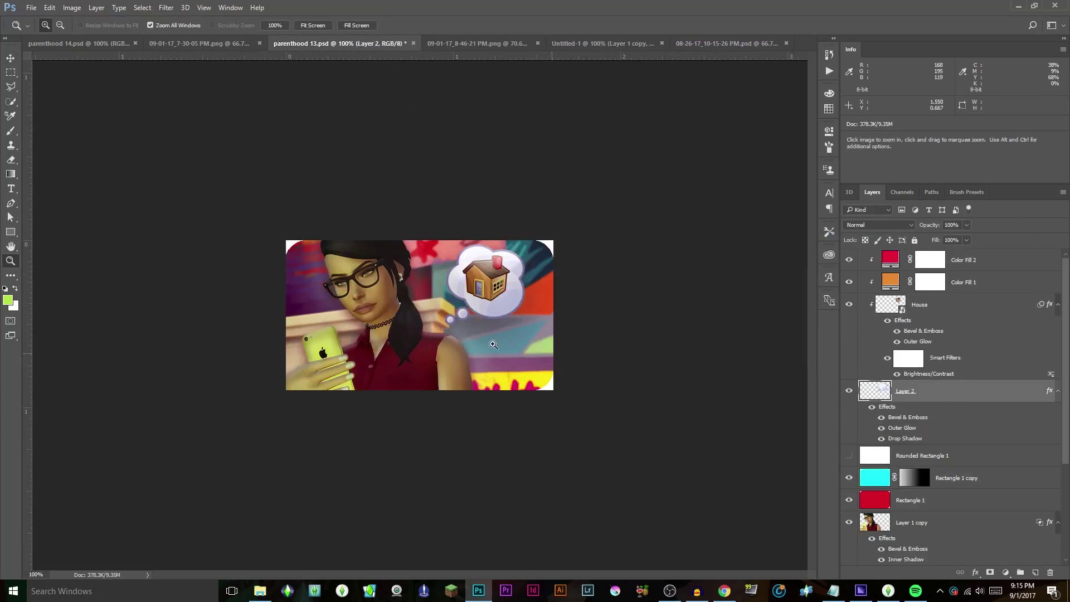
pyautogui.click(13, 59)
pyautogui.moveTo(486, 285); pyautogui.dragTo(593, 43)
pyautogui.hotkey('ctrl', 't')
pyautogui.rightClick(368, 293)
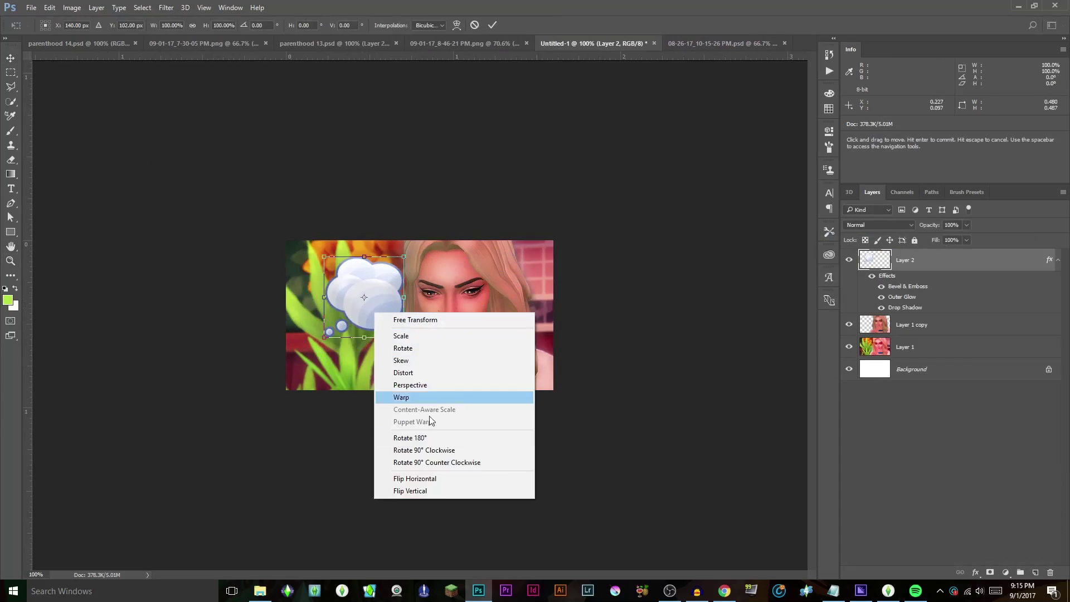
pyautogui.click(401, 398)
pyautogui.moveTo(369, 297); pyautogui.dragTo(344, 284)
pyautogui.press('Return')
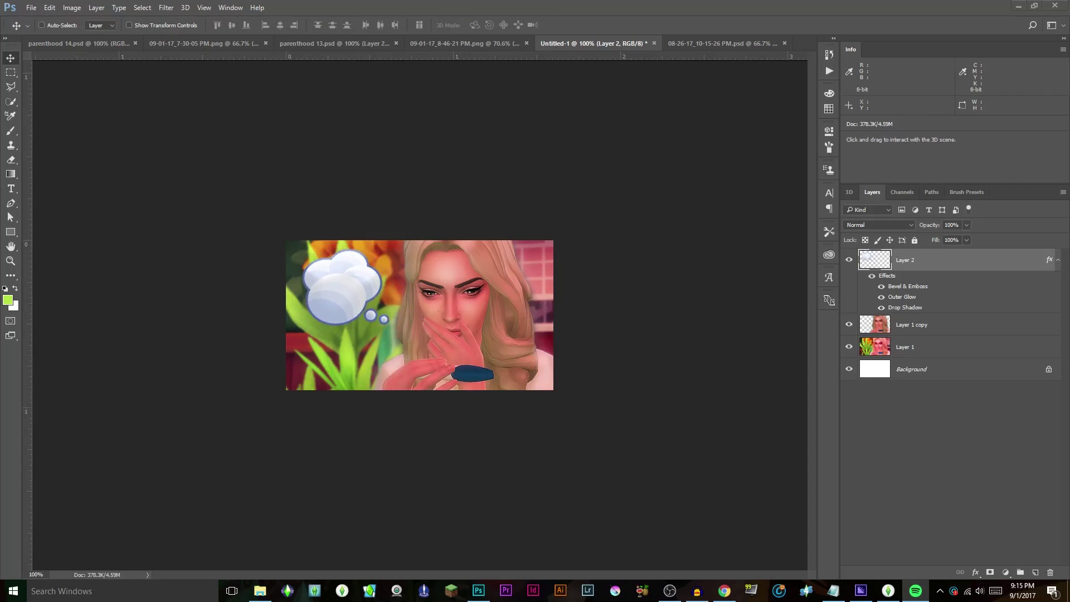
# Set the thought bubble's Brightness/Contrast to -23 and 17
pyautogui.click(73, 9)
pyautogui.click(108, 38)
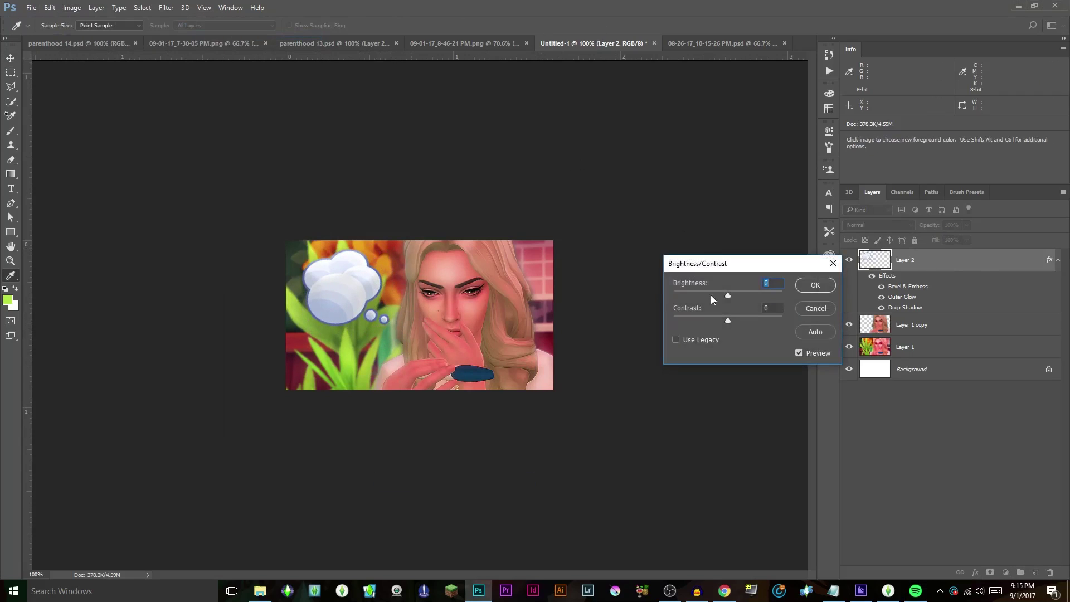
pyautogui.moveTo(725, 295); pyautogui.dragTo(738, 323)
pyautogui.click(815, 284)
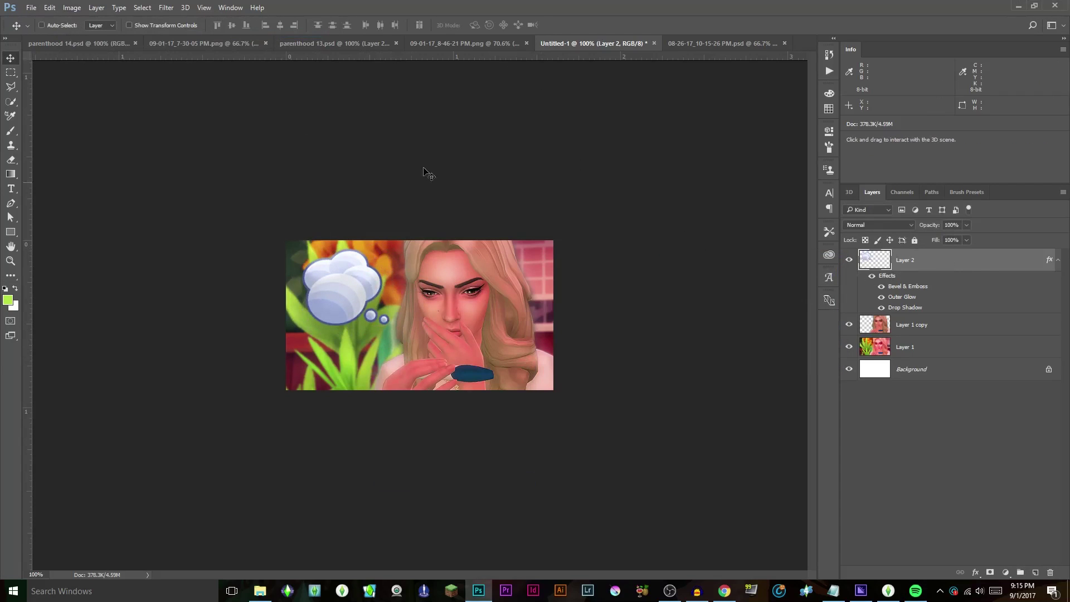
pyautogui.click(259, 591)
pyautogui.scroll(-5, 469, 351)
# Drag the BabyBottle icon from Sims 4 Icons into the thumbnail and size it inside the bubble
pyautogui.doubleClick(444, 377)
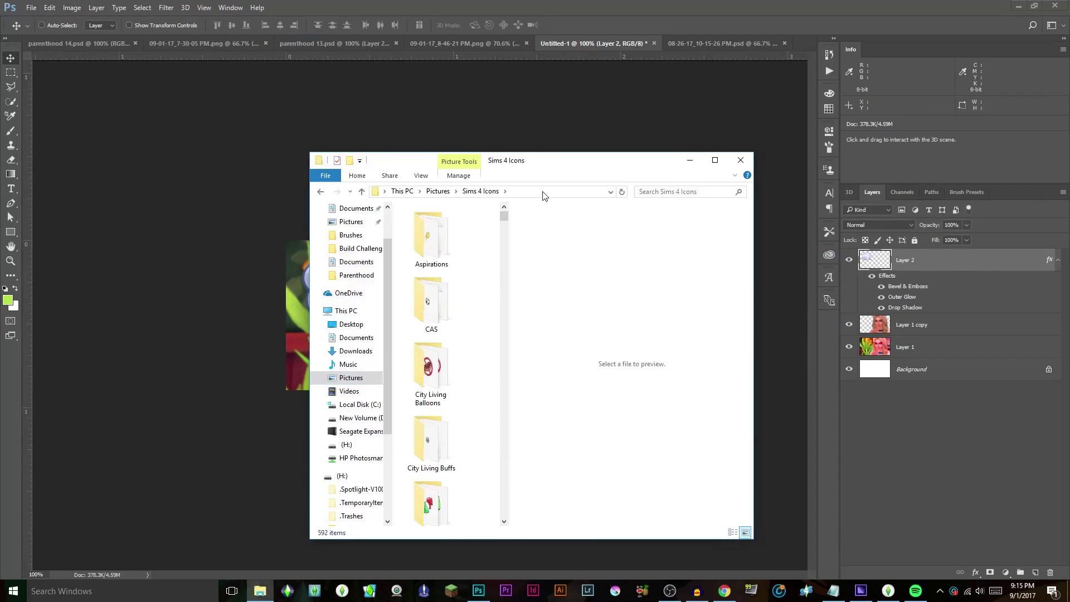
pyautogui.moveTo(535, 155); pyautogui.dragTo(835, 159)
pyautogui.scroll(-5, 763, 332)
pyautogui.scroll(-3, 762, 333)
pyautogui.moveTo(730, 276); pyautogui.dragTo(351, 296)
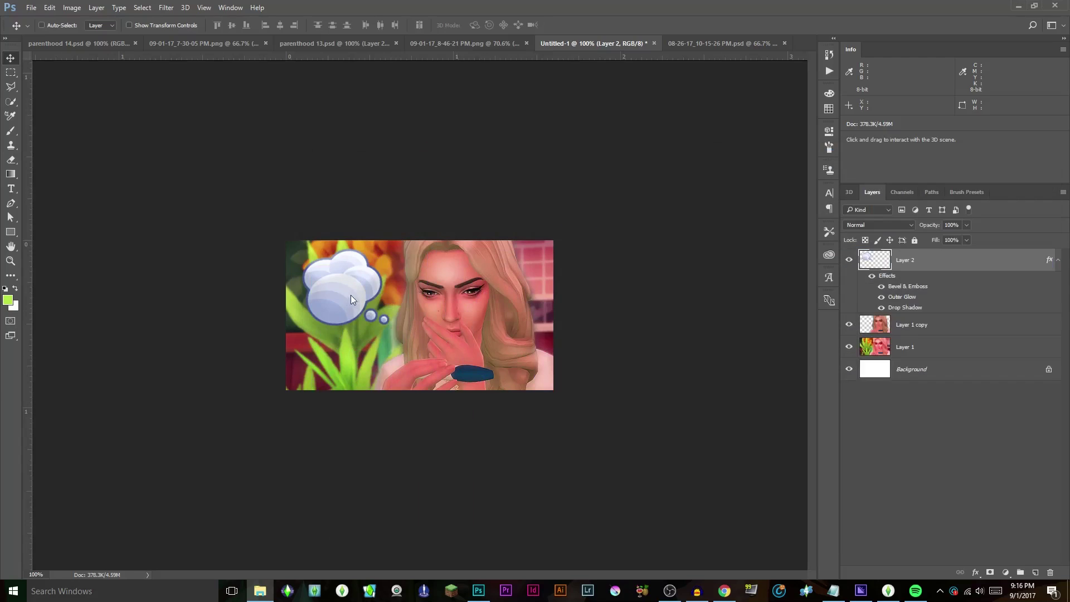
pyautogui.moveTo(394, 336); pyautogui.dragTo(366, 308)
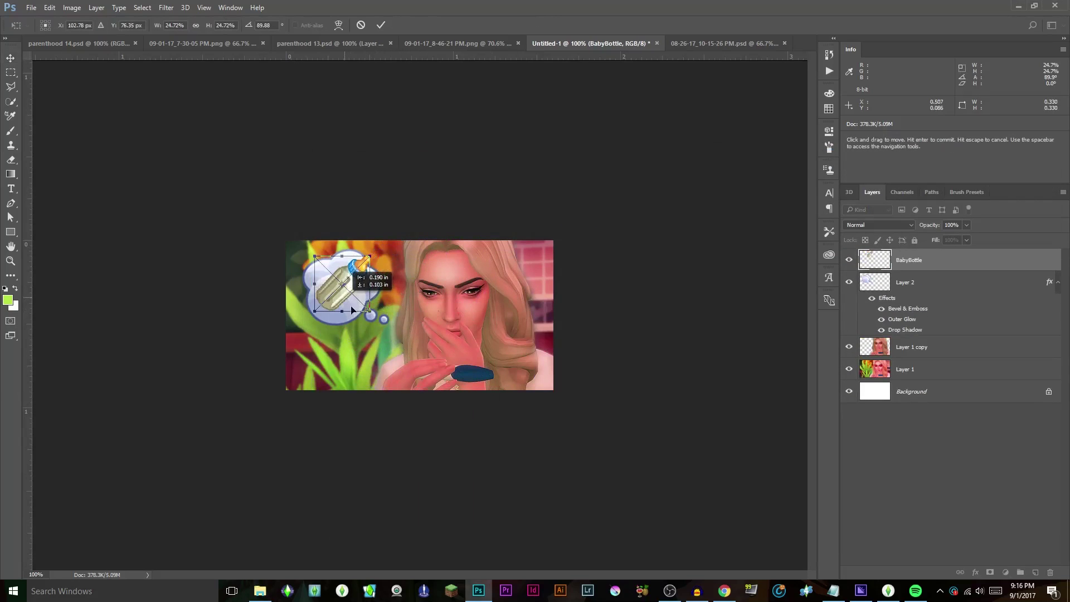
pyautogui.press('Return')
# Clip the bottle icon to the thought bubble and give it Bevel & Emboss
pyautogui.rightClick(909, 261)
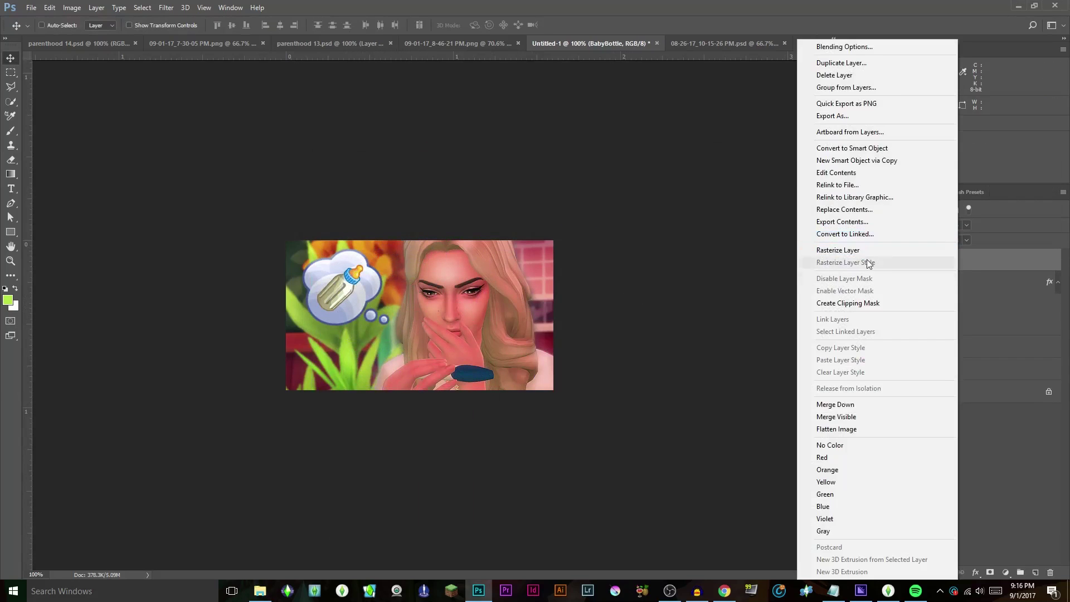
pyautogui.click(887, 303)
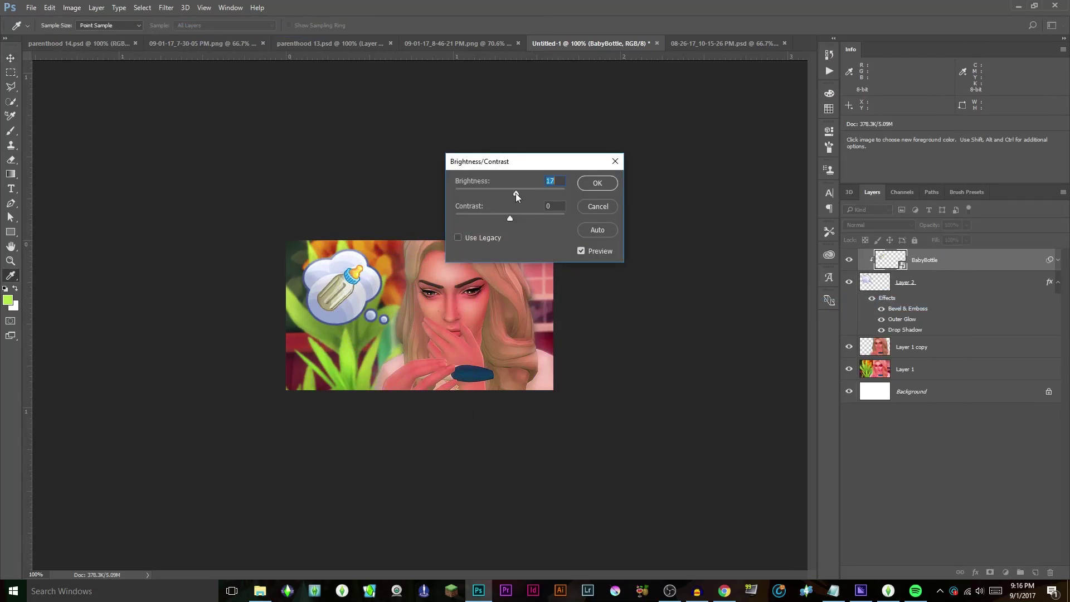
pyautogui.doubleClick(980, 268)
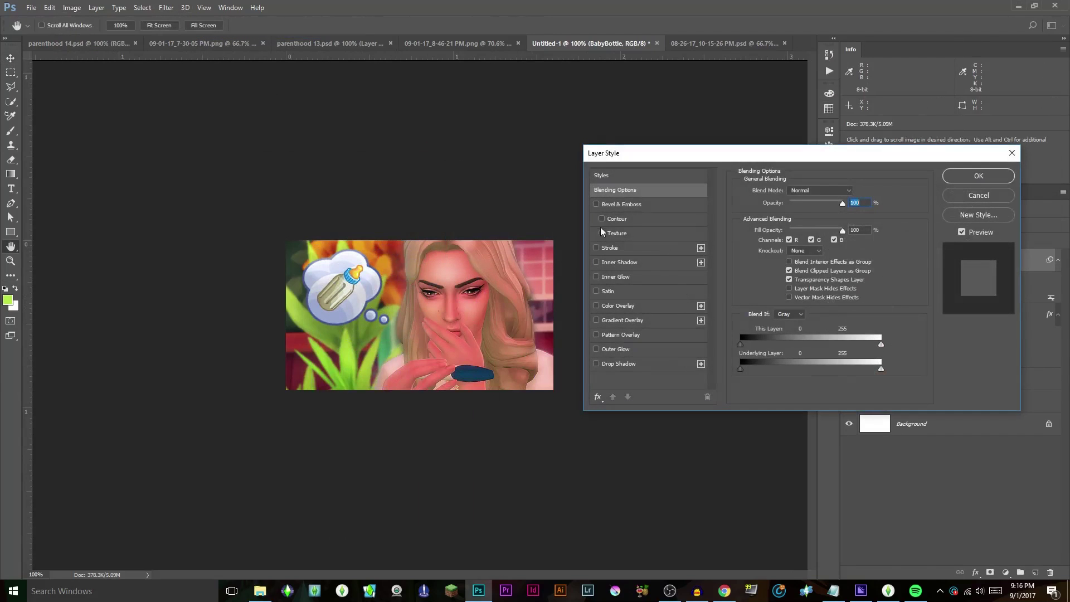
pyautogui.click(597, 204)
pyautogui.click(597, 349)
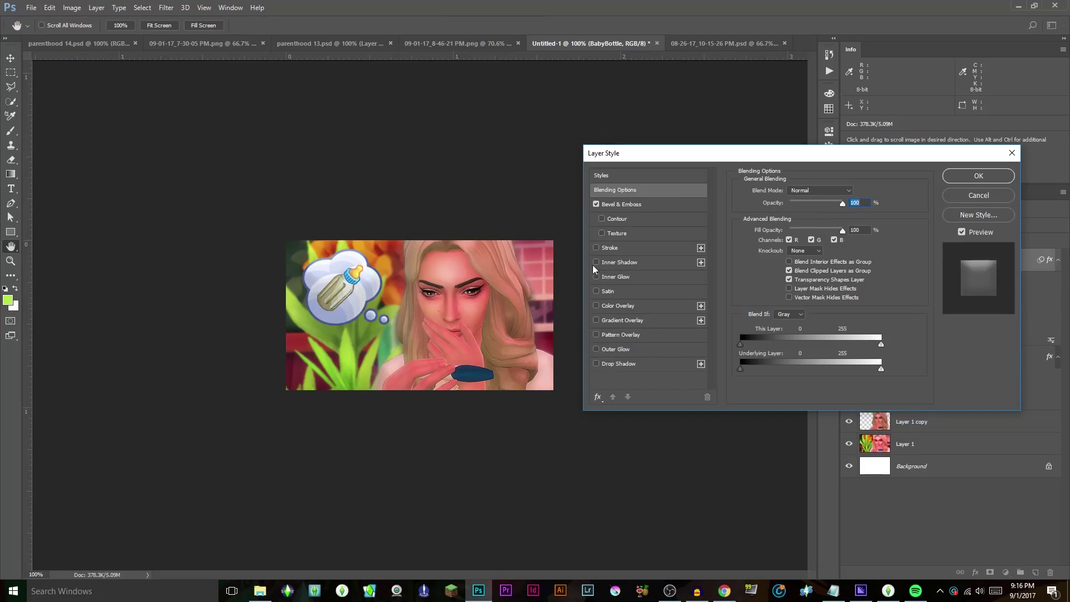
pyautogui.click(980, 177)
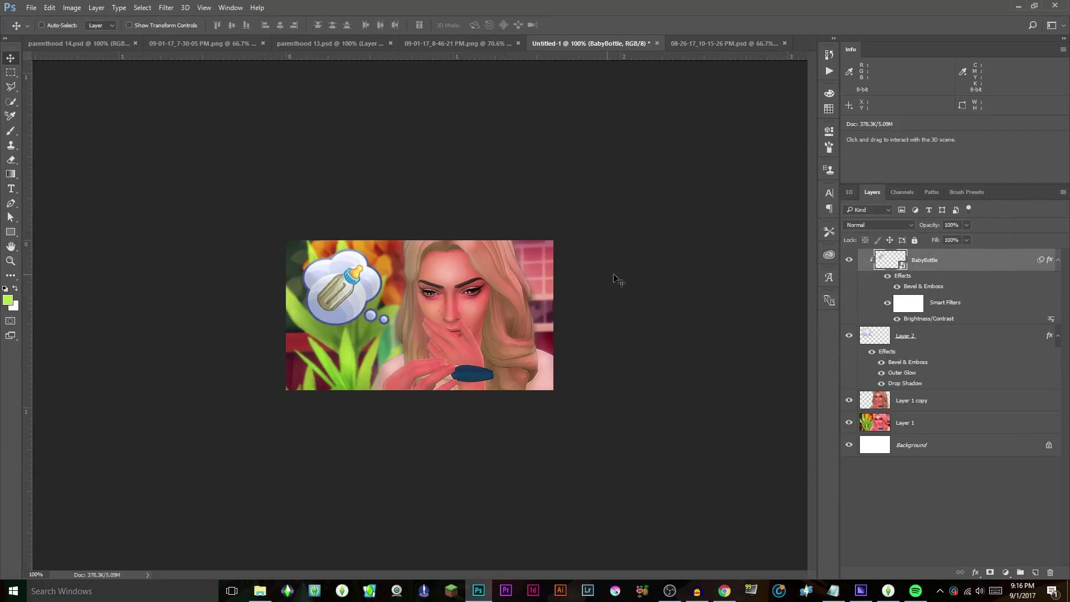
pyautogui.click(974, 401)
# Draw a white rounded rectangle over the image, above the sim layer
pyautogui.click(960, 422)
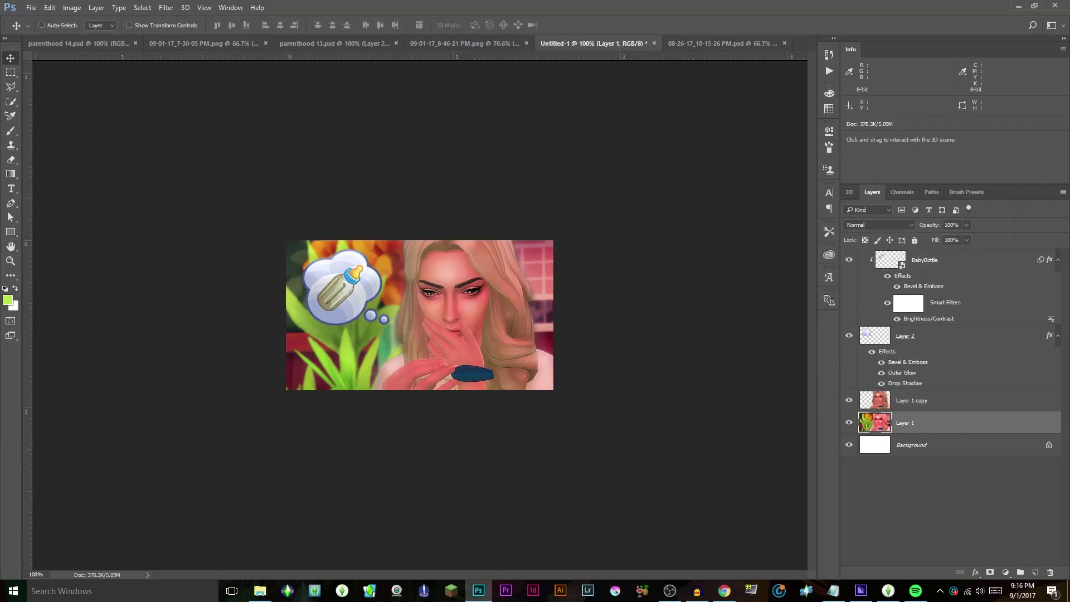
pyautogui.hotkey('alt', 'Tab')
pyautogui.hotkey('alt', 'Tab')
pyautogui.press('u')
pyautogui.moveTo(286, 246); pyautogui.dragTo(552, 385)
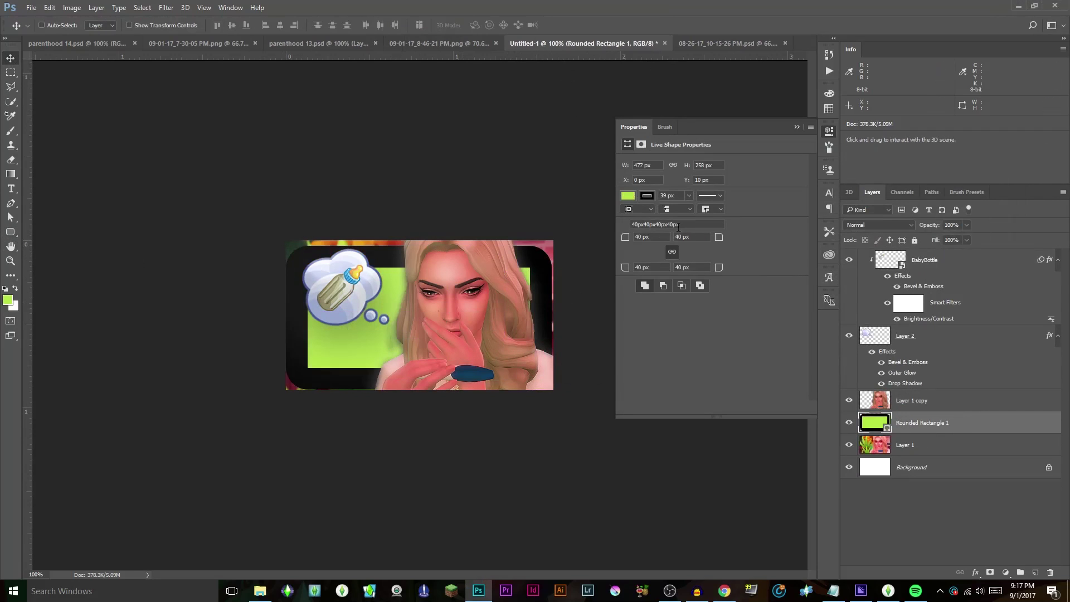
pyautogui.click(628, 196)
pyautogui.click(644, 229)
pyautogui.click(797, 128)
pyautogui.moveTo(410, 314); pyautogui.dragTo(561, 368)
pyautogui.moveTo(919, 422); pyautogui.dragTo(921, 410)
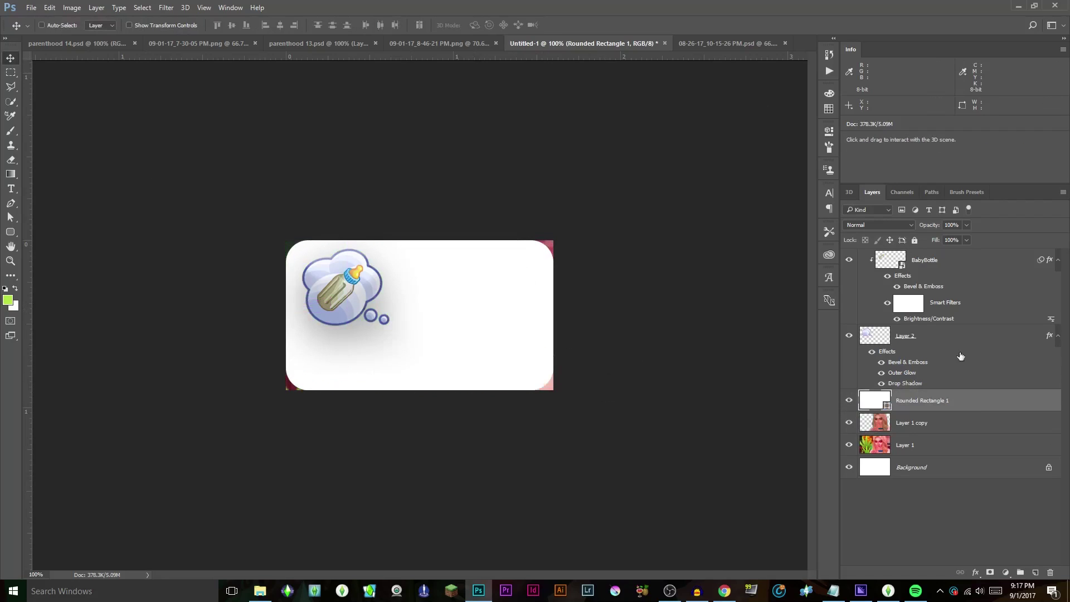
# Rasterize the rectangle, Magic Wand the corners outside it, and hide the rectangle layer
pyautogui.click(12, 102)
pyautogui.click(467, 310)
pyautogui.press('Return')
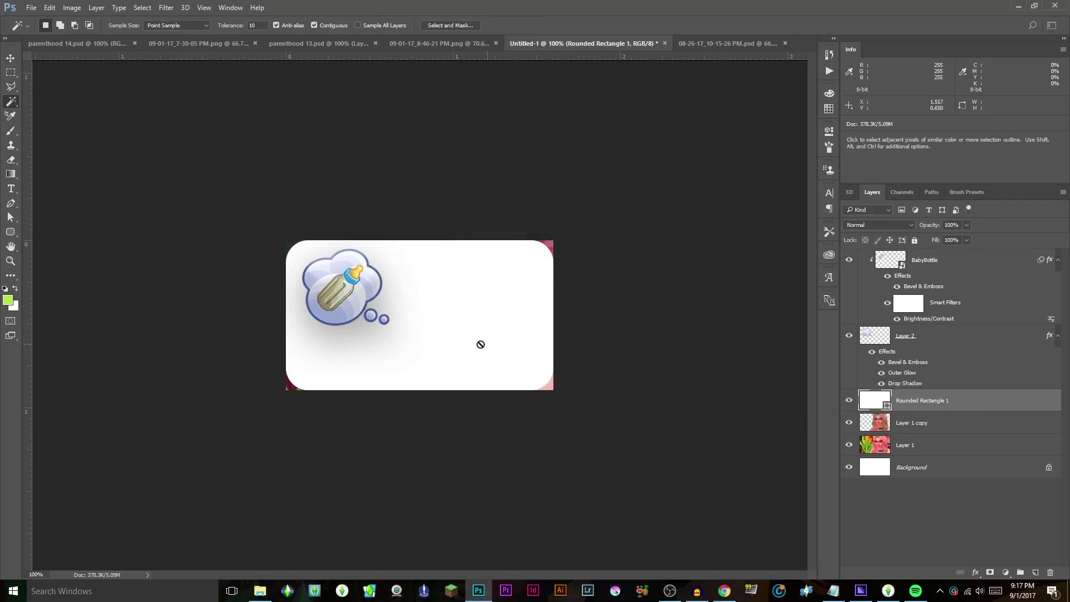
pyautogui.click(479, 344)
pyautogui.press('Return')
pyautogui.rightClick(928, 401)
pyautogui.click(878, 228)
pyautogui.rightClick(468, 293)
pyautogui.click(418, 335)
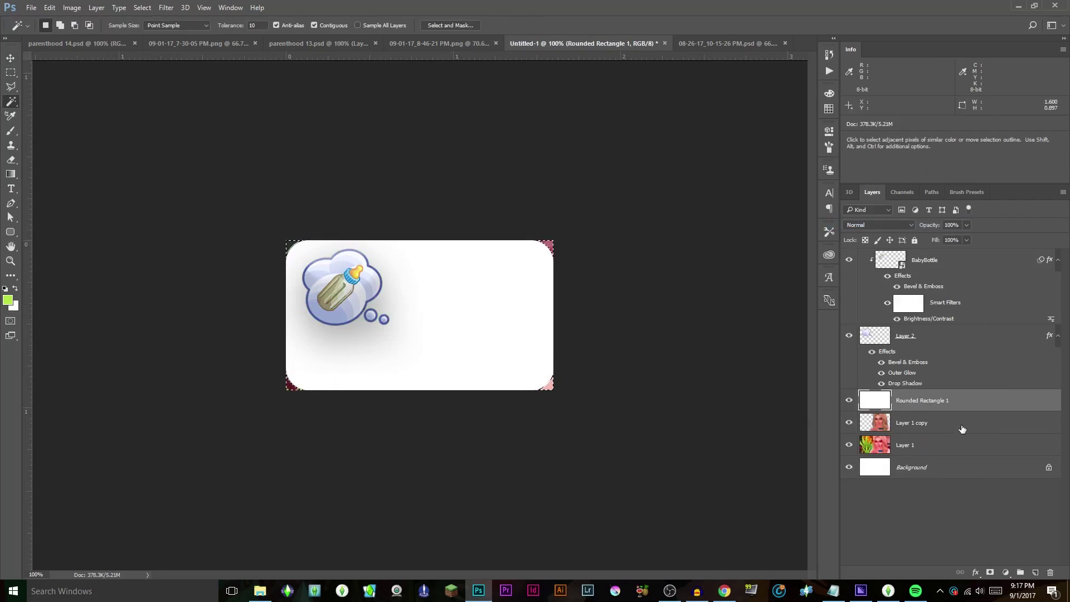
pyautogui.click(920, 422)
pyautogui.click(920, 444)
pyautogui.click(849, 400)
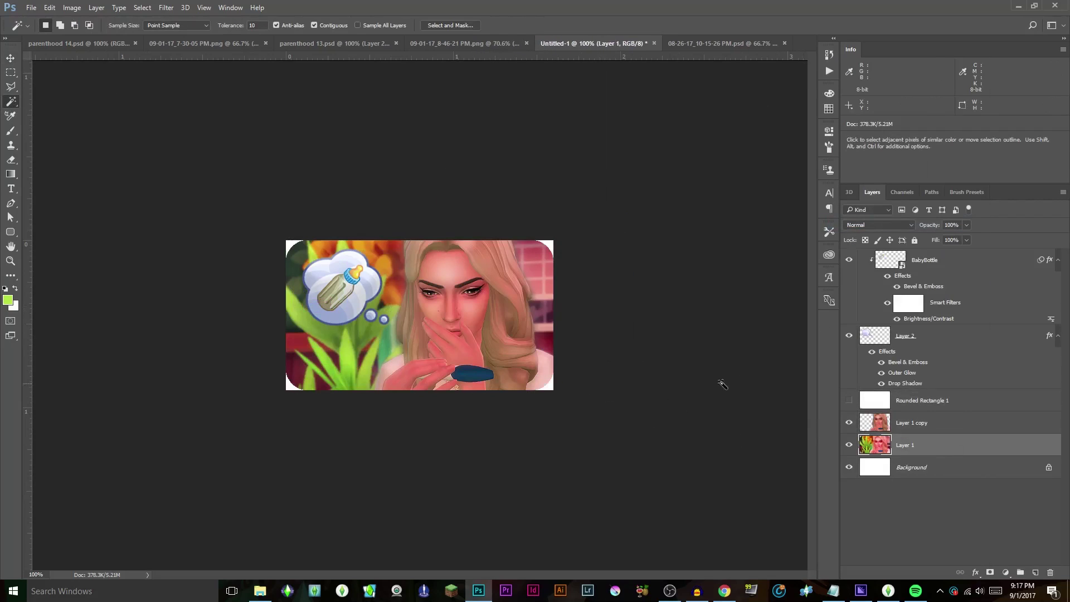
# Apply a Filter Gallery Diffuse Glow to the sim's cut-out layer
pyautogui.click(919, 422)
pyautogui.click(165, 7)
pyautogui.click(200, 50)
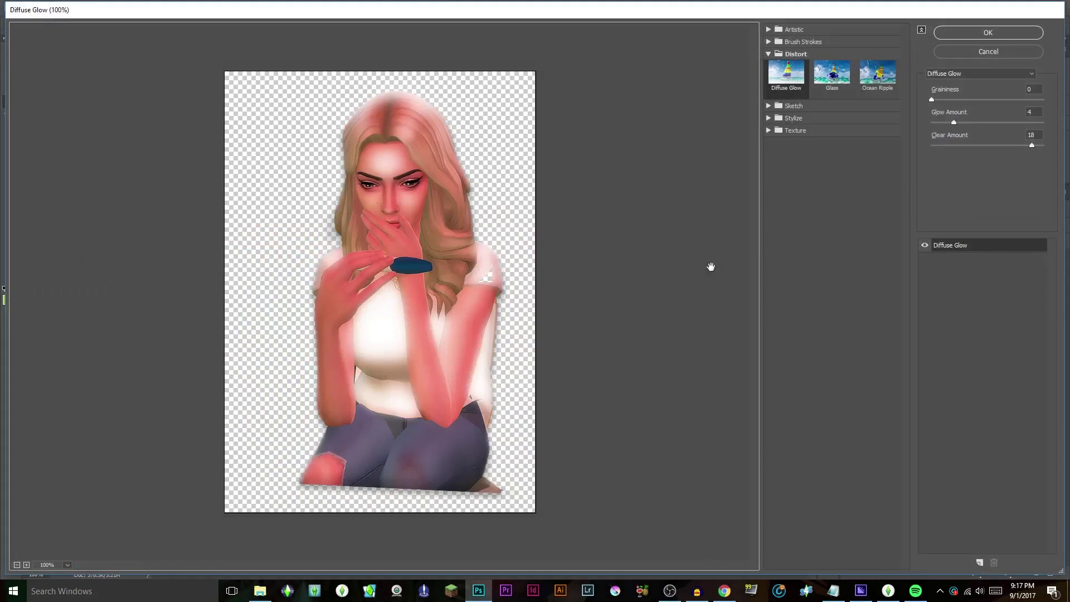
pyautogui.write('1')
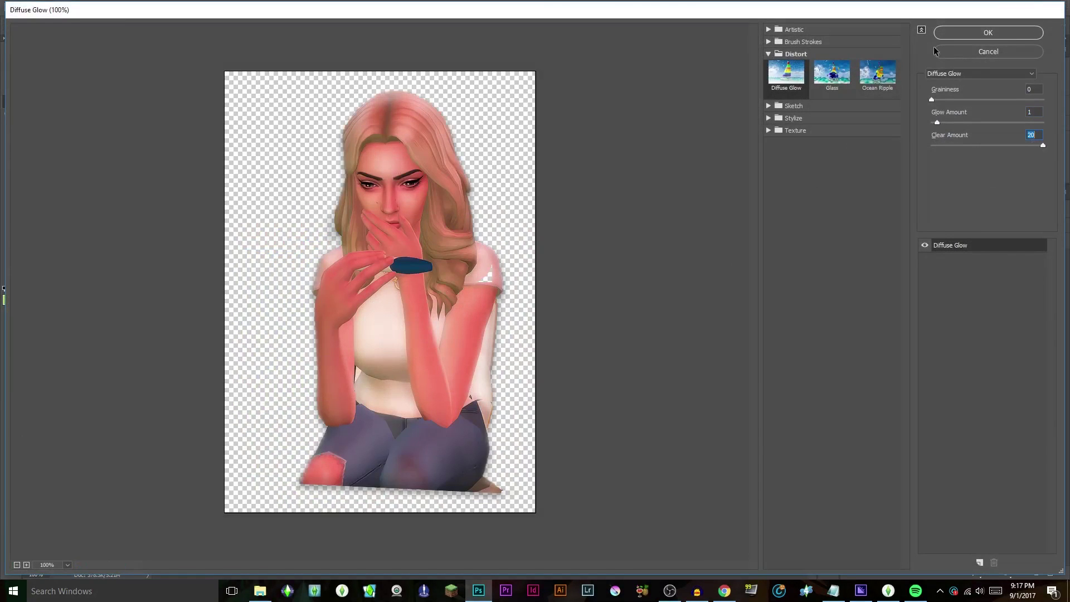
pyautogui.click(987, 34)
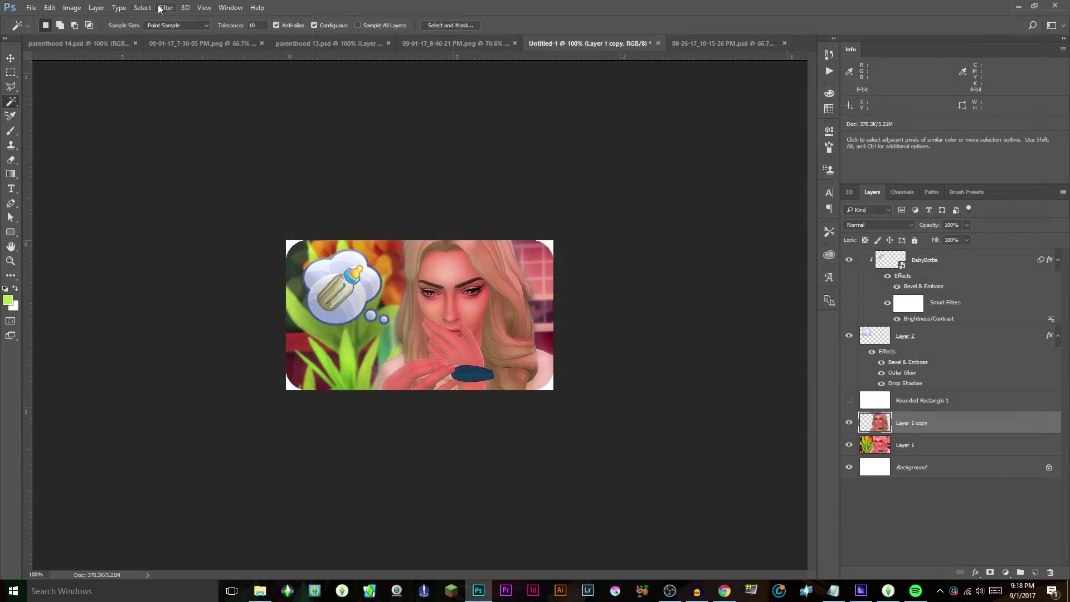
# Flatten the layers, then undo in History back to before the flatten
pyautogui.click(165, 7)
pyautogui.click(937, 445)
pyautogui.click(829, 71)
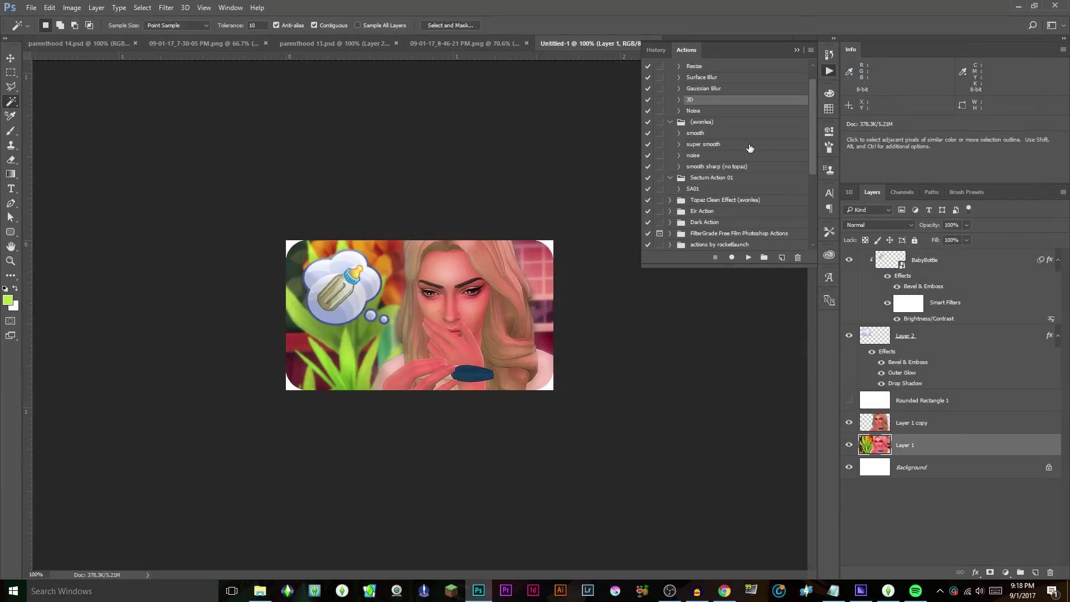
pyautogui.hotkey('ctrl', 'shift', 'e')
pyautogui.hotkey('ctrl', 'alt', 'z')
pyautogui.hotkey('ctrl', 'alt', 'z')
pyautogui.hotkey('ctrl', 'alt', 'z')
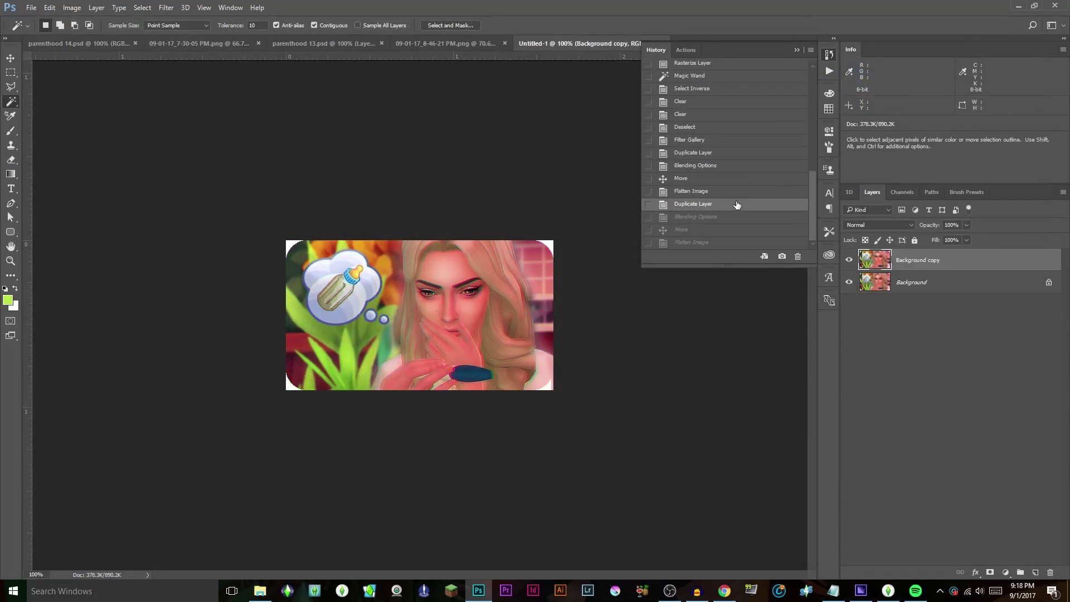
pyautogui.hotkey('ctrl', 'alt', 'z')
pyautogui.press('v')
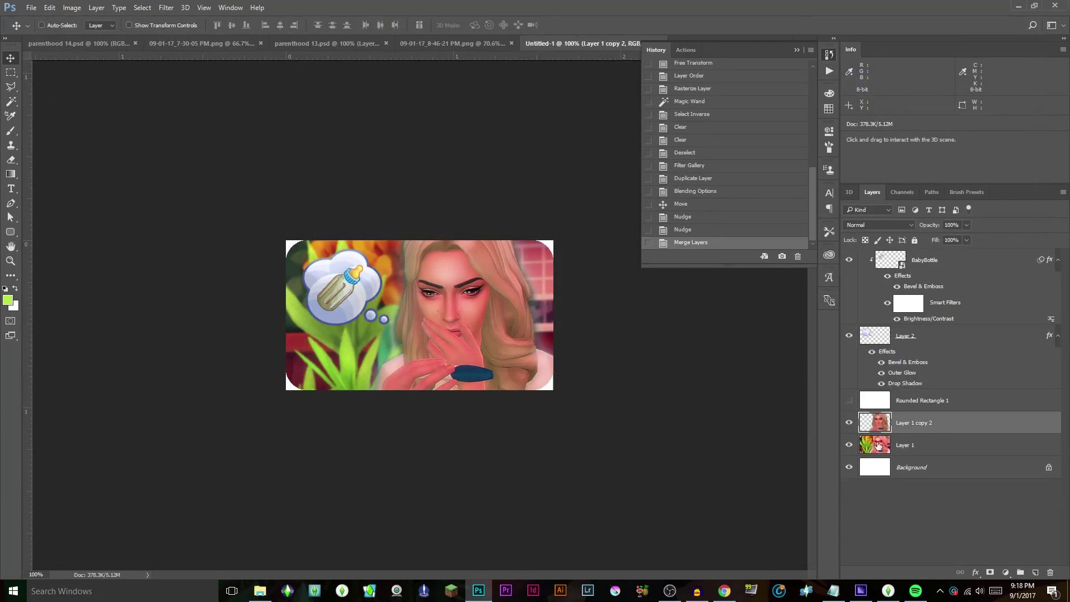
# Select the duplicated sim layer and set up Smart Sharpen, previewing the face
pyautogui.keyDown('shift'); pyautogui.click(937, 446); pyautogui.keyUp('shift')
pyautogui.click(937, 422)
pyautogui.click(797, 50)
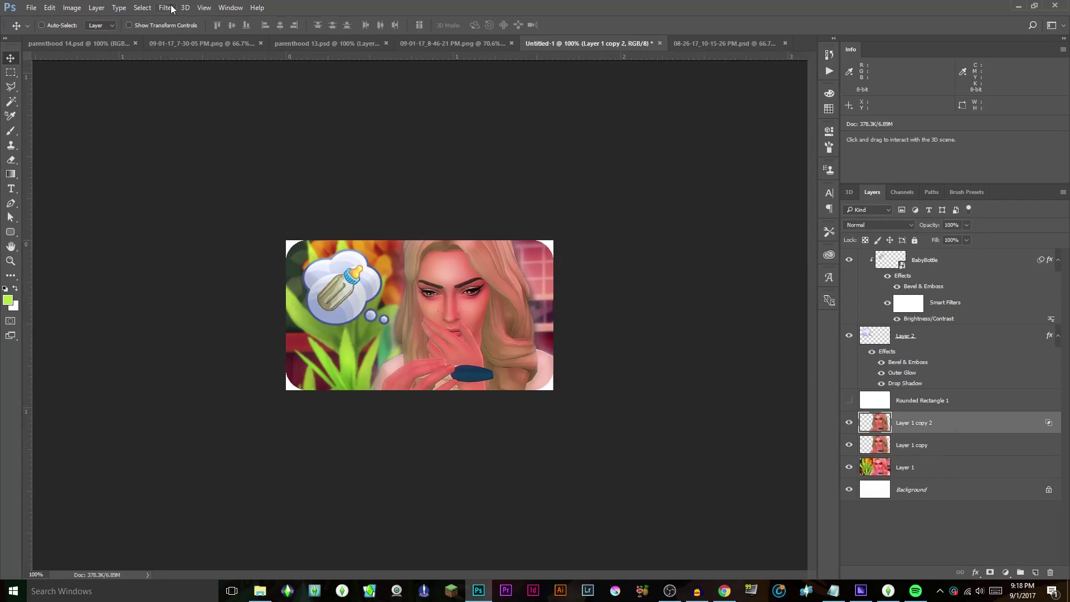
pyautogui.click(166, 7)
pyautogui.click(129, 222)
pyautogui.moveTo(716, 314); pyautogui.dragTo(699, 313)
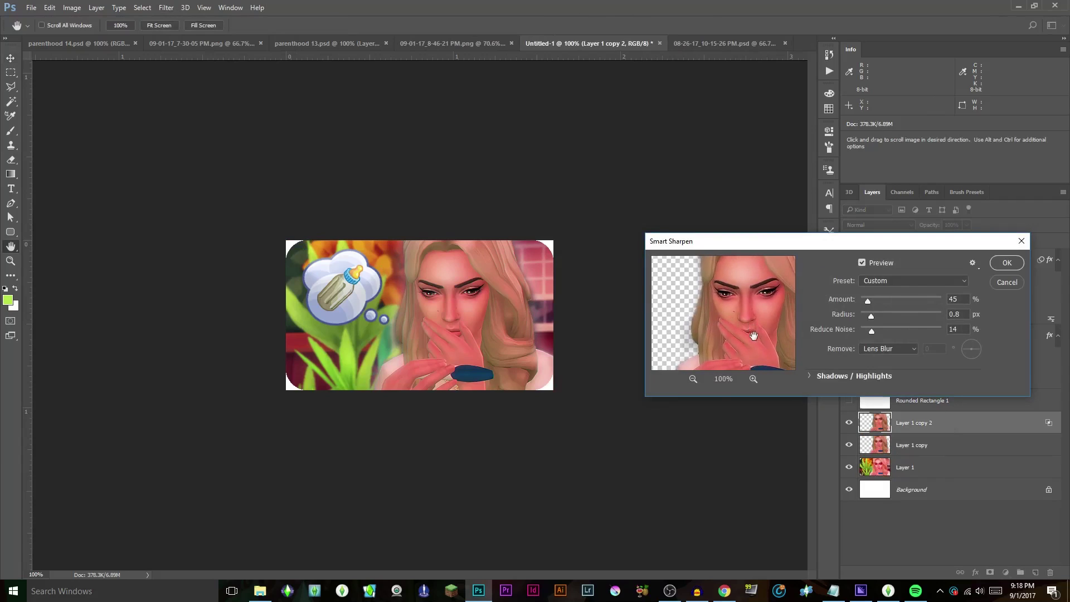
pyautogui.scroll(-4, 970, 298)
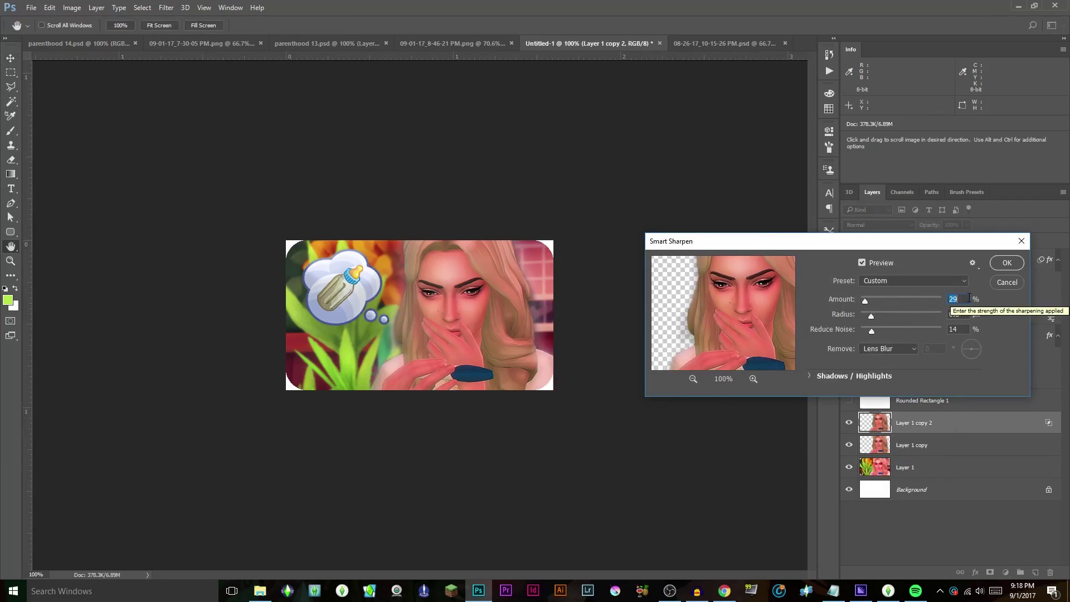
# Apply the Smart Sharpen, then copy the selected pregnancy test onto its own layer
pyautogui.click(1007, 262)
pyautogui.click(11, 102)
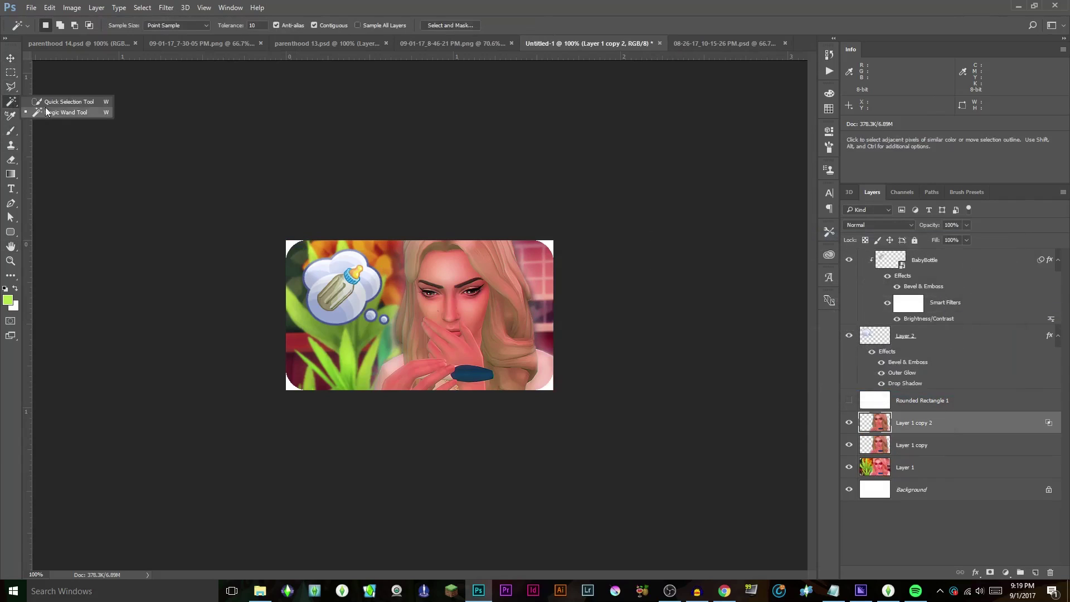
pyautogui.hotkey('ctrl', 'j')
# Adjust the test's Brightness/Contrast and shift its Hue/Saturation to vivid green
pyautogui.click(71, 8)
pyautogui.click(276, 101)
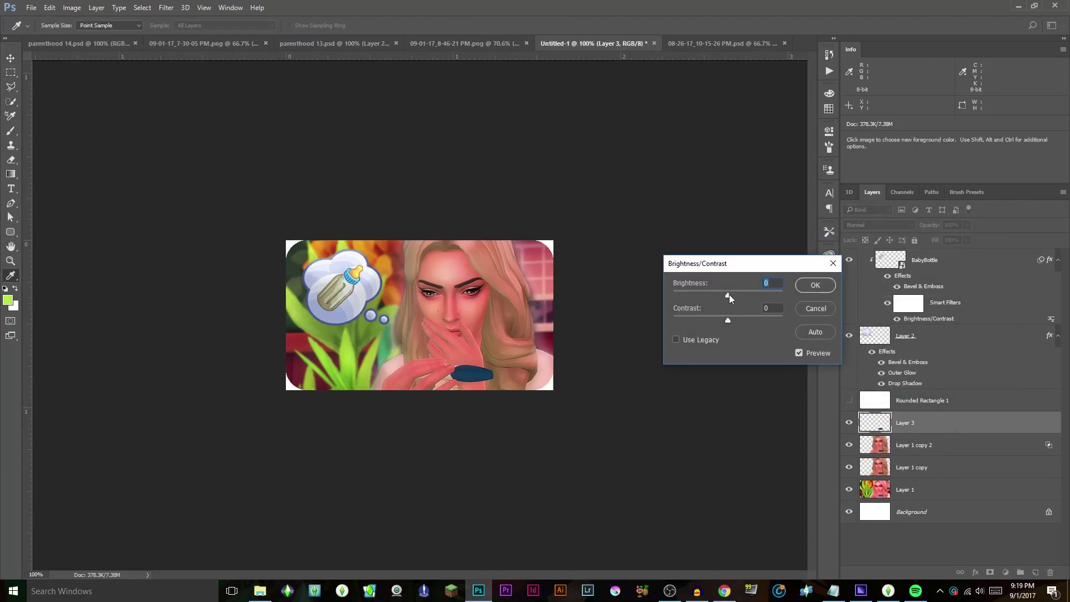
pyautogui.click(814, 285)
pyautogui.click(71, 8)
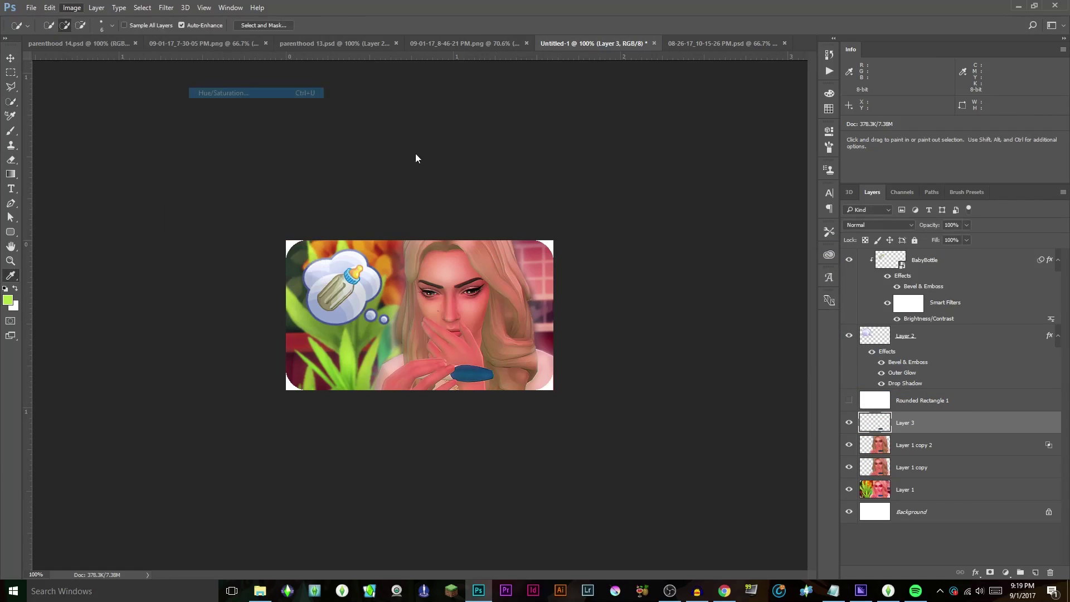
pyautogui.click(276, 117)
pyautogui.moveTo(819, 374)
pyautogui.mouseDown()
pyautogui.moveTo(831, 375)
pyautogui.moveTo(800, 344)
pyautogui.moveTo(782, 348)
pyautogui.mouseUp()
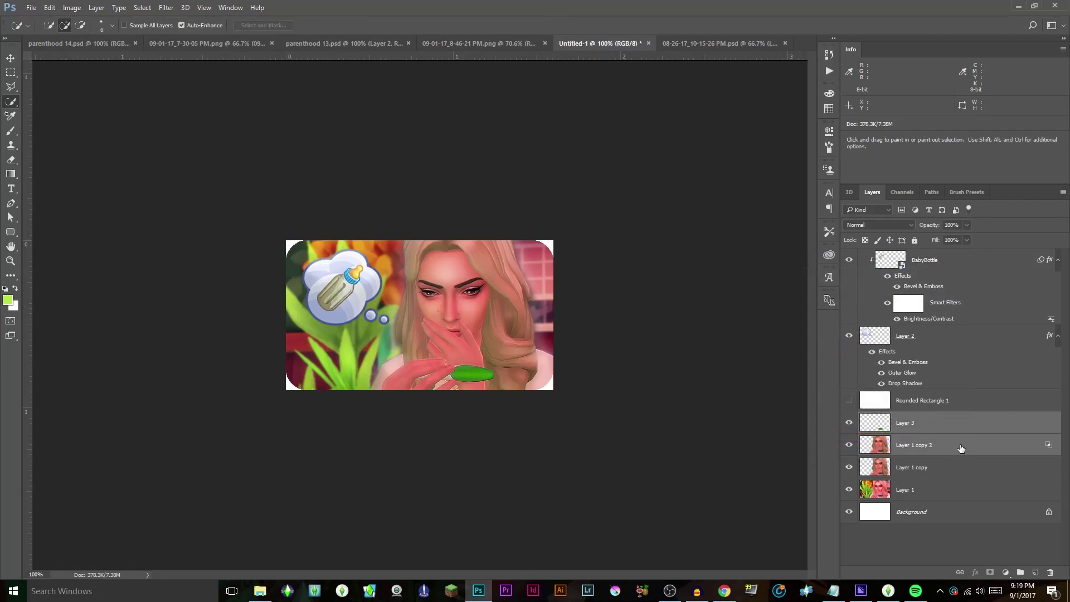
pyautogui.scroll(2, 340, 287)
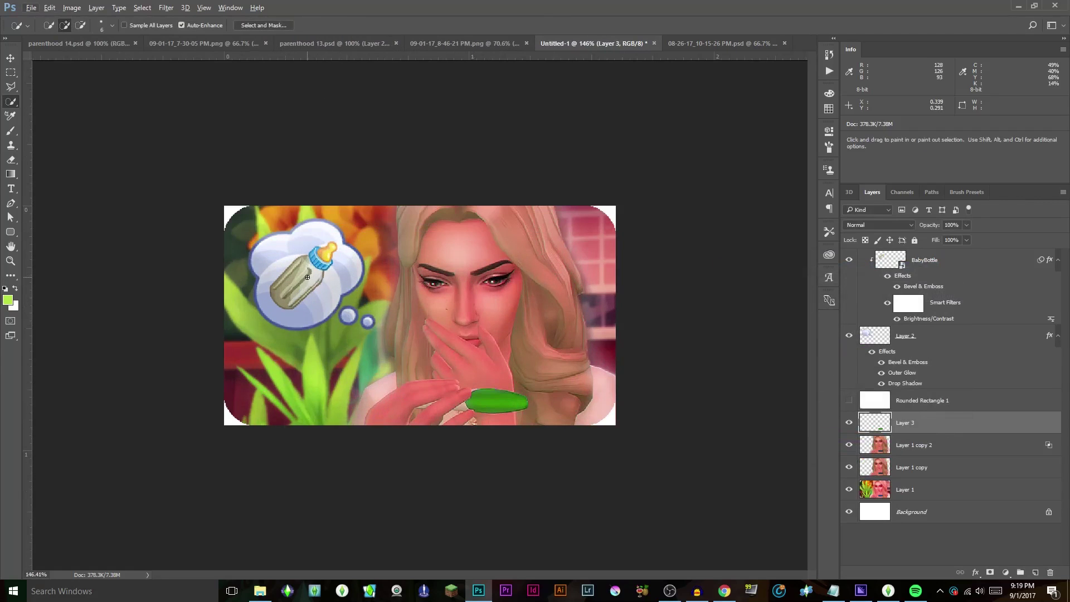
pyautogui.hotkey('alt', '.')
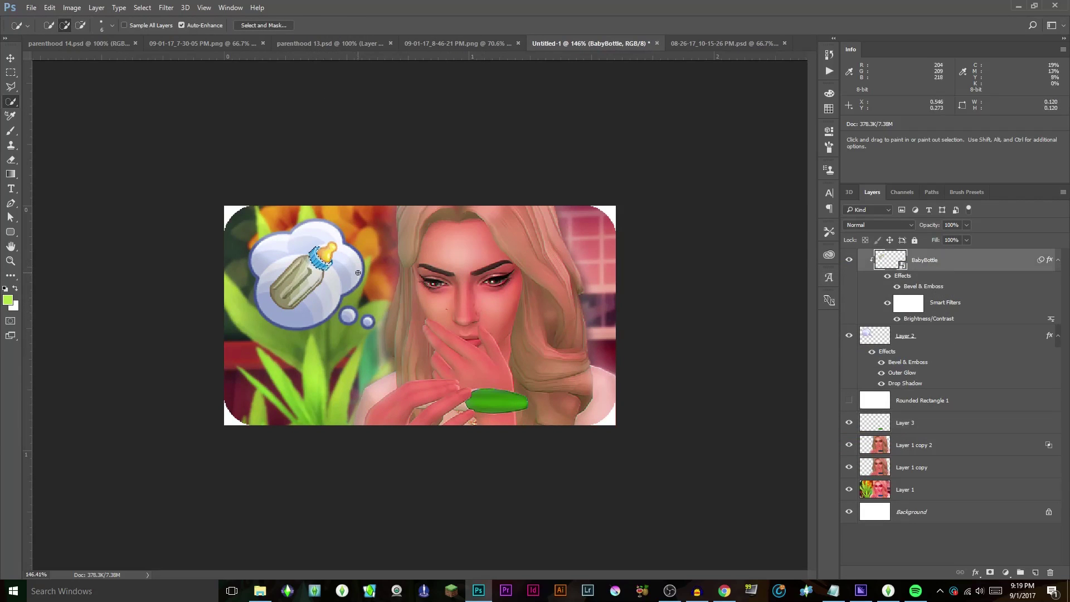